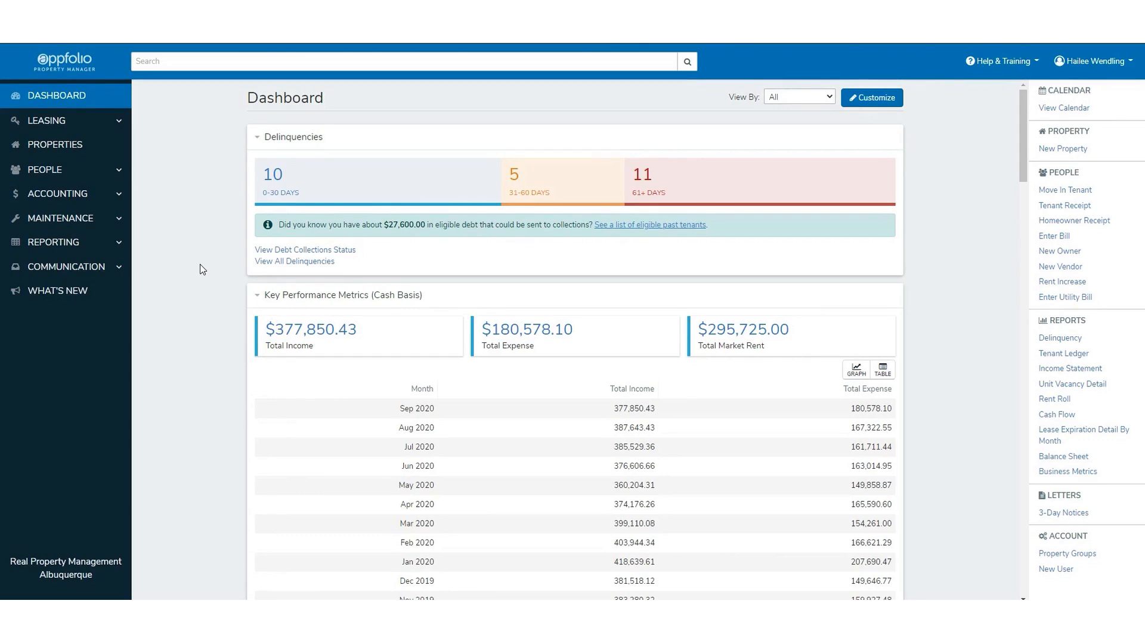
- Go from the dashboard to the Accounting Payables bills list and start loading Pay Owners
click(58, 195)
click(30, 237)
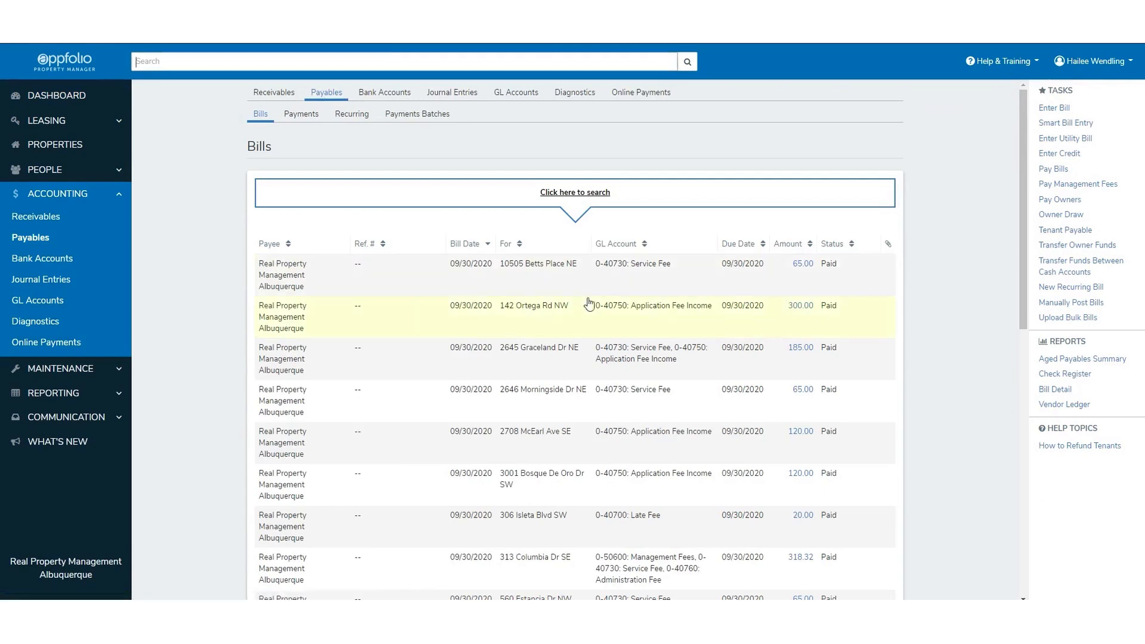
click(1067, 203)
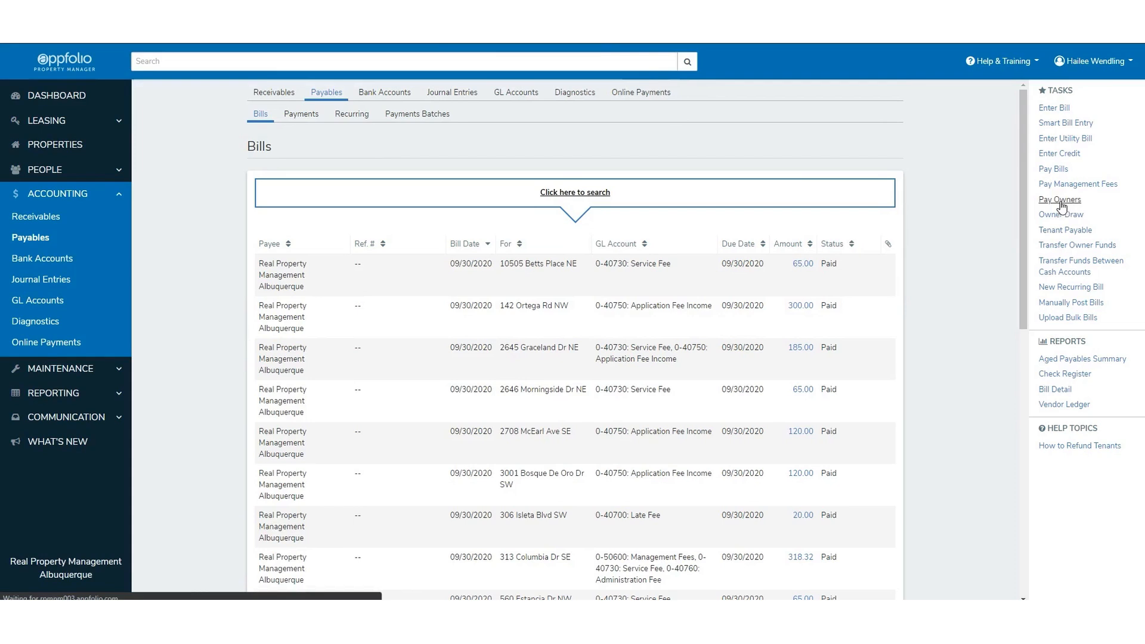
- Search Pay Owners to list the 19 properties and check the $360.00 management fees notice
click(273, 262)
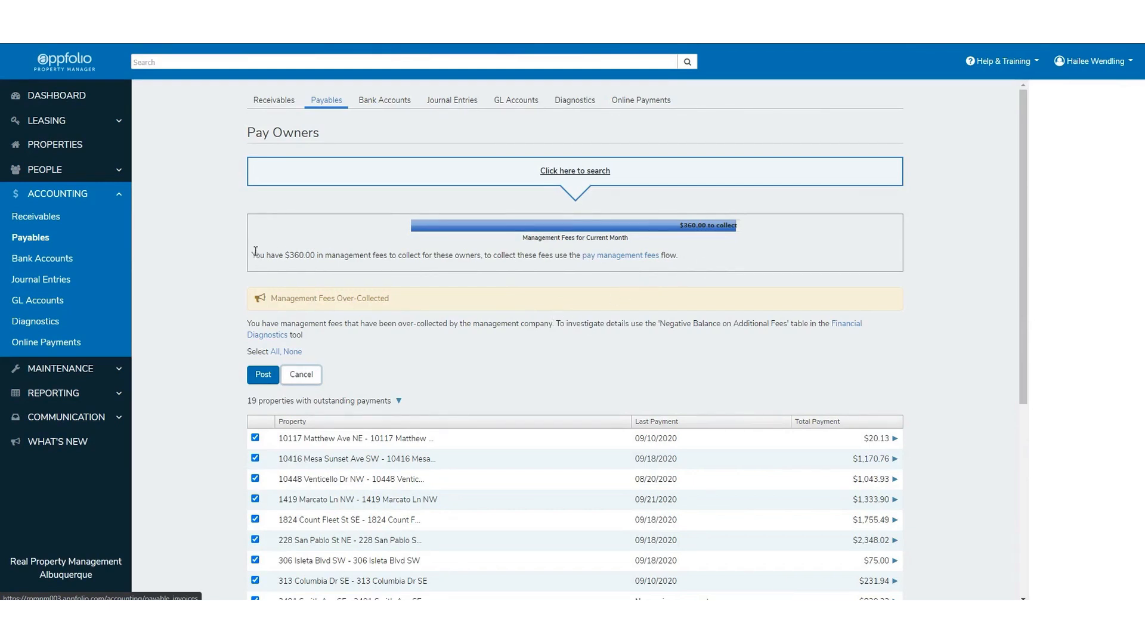
drag(266, 257, 413, 258)
click(454, 257)
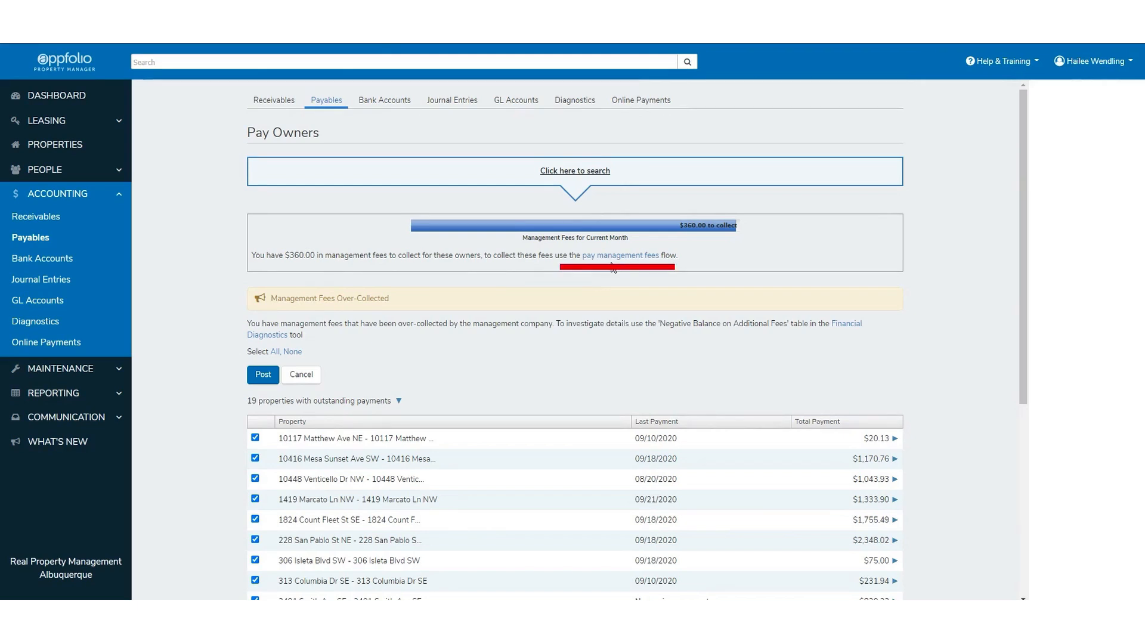
- Open the Pay Management Fees page in a new browser tab and switch to it
right_click(611, 257)
click(643, 270)
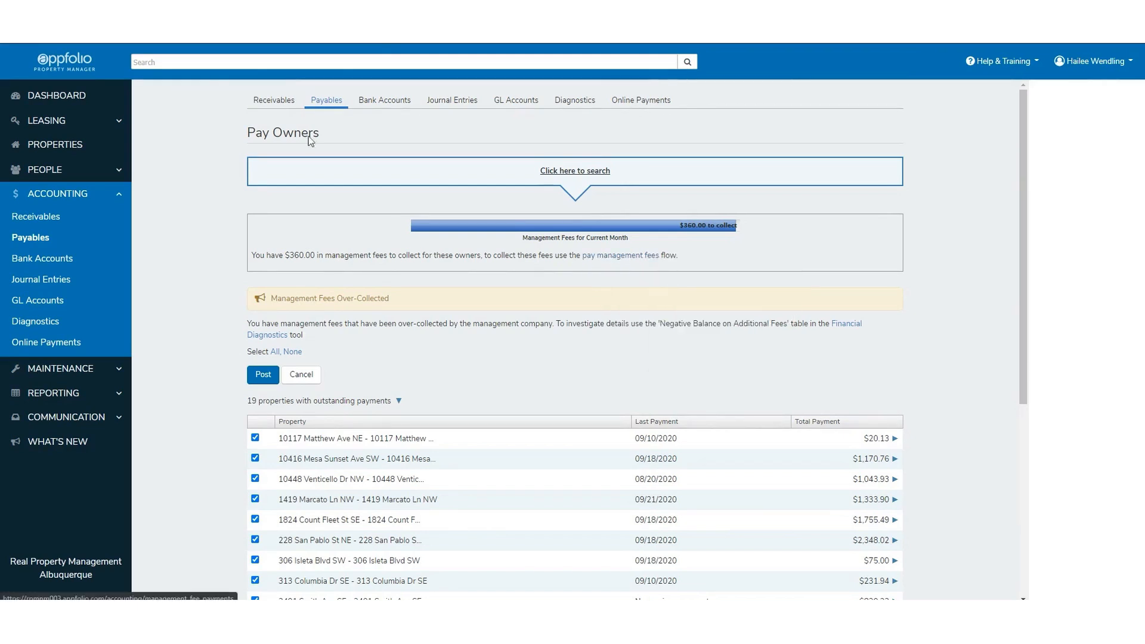
click(219, 10)
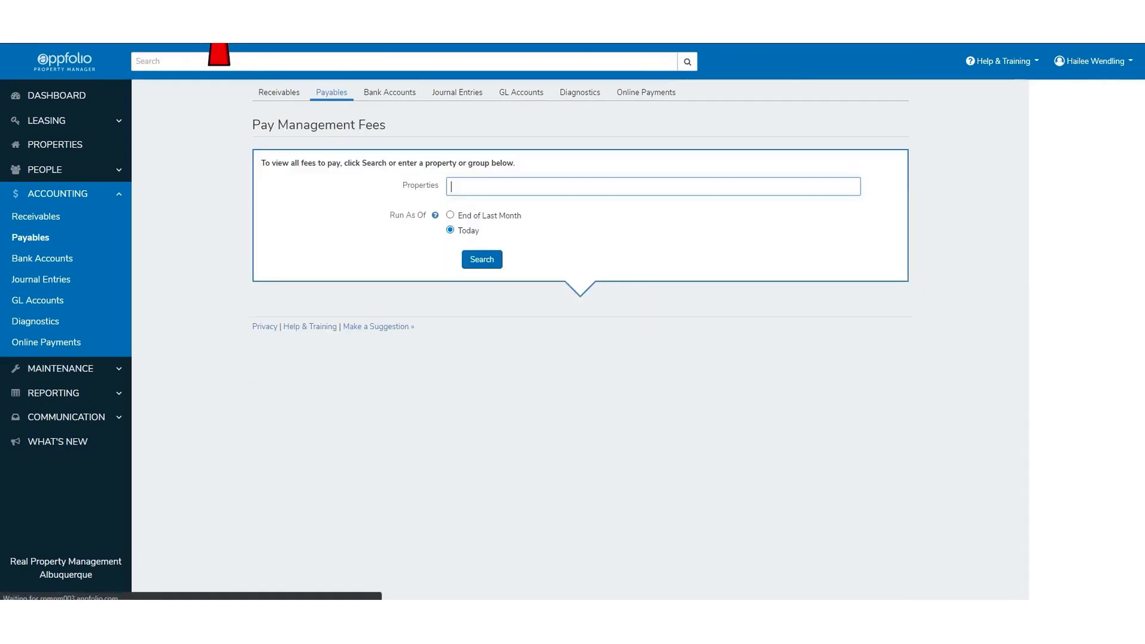
click(481, 263)
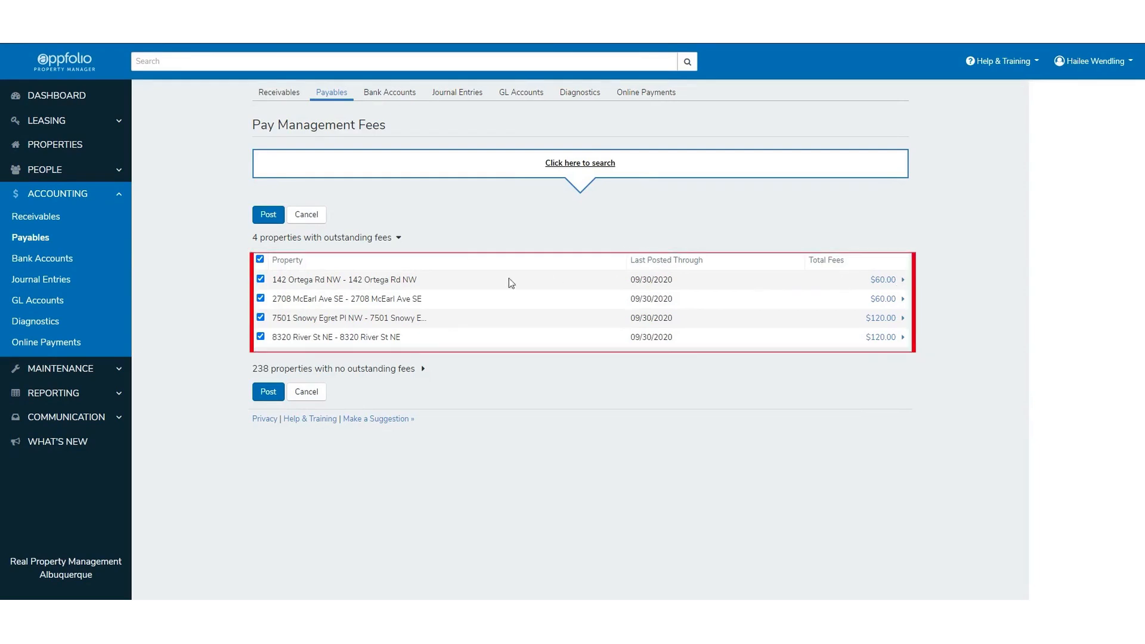
click(903, 279)
scroll(904, 348, down, 2)
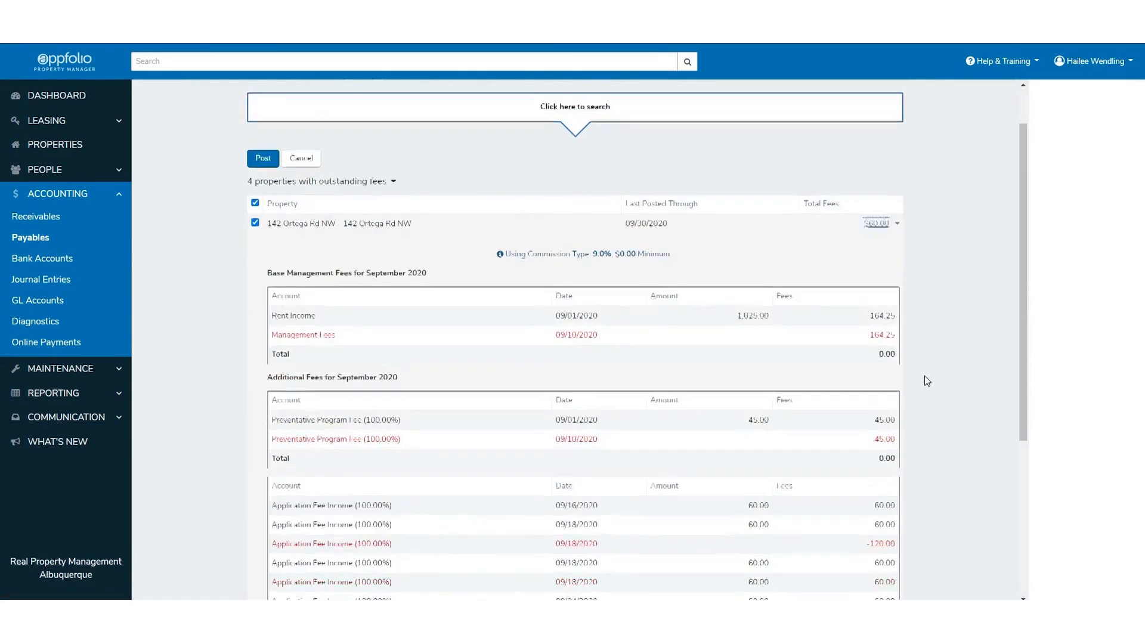
scroll(934, 395, down, 3)
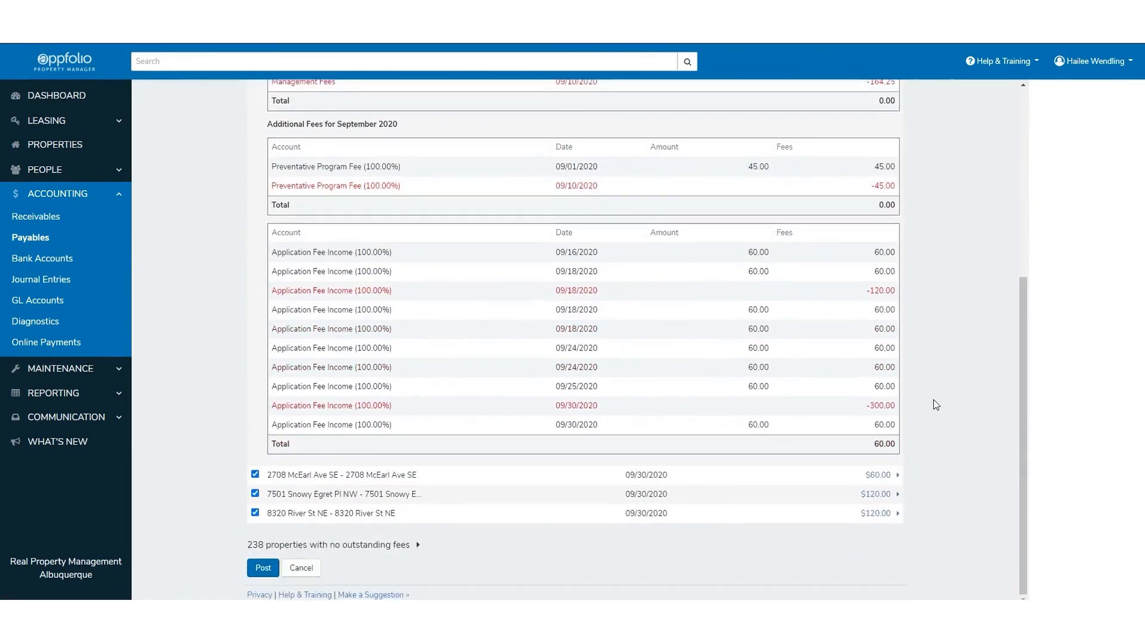
drag(294, 427, 907, 427)
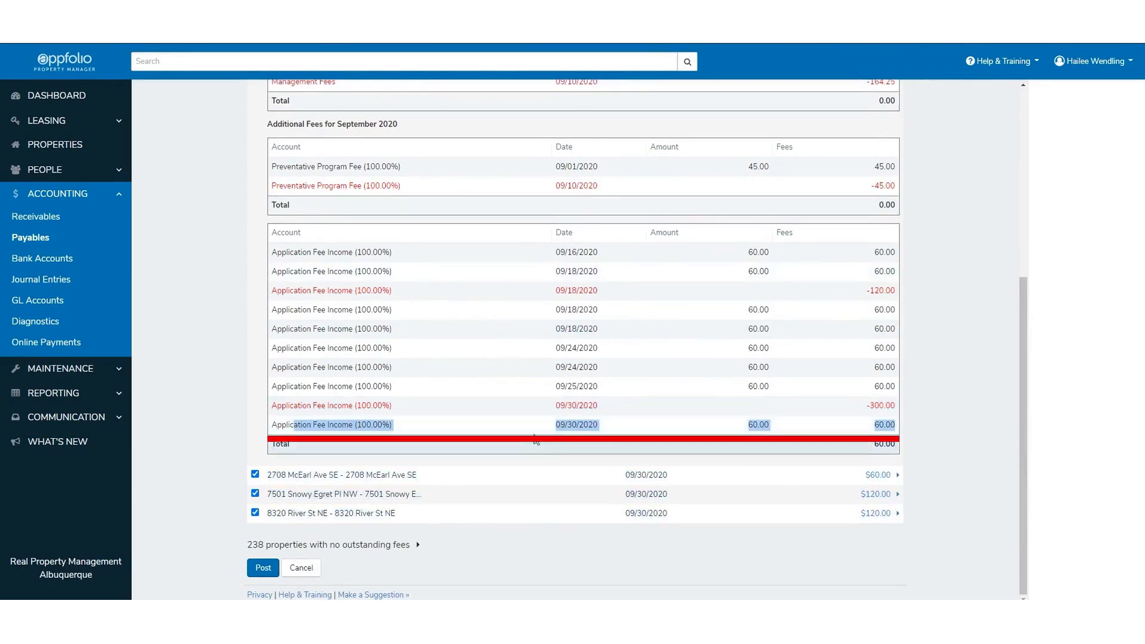
click(656, 432)
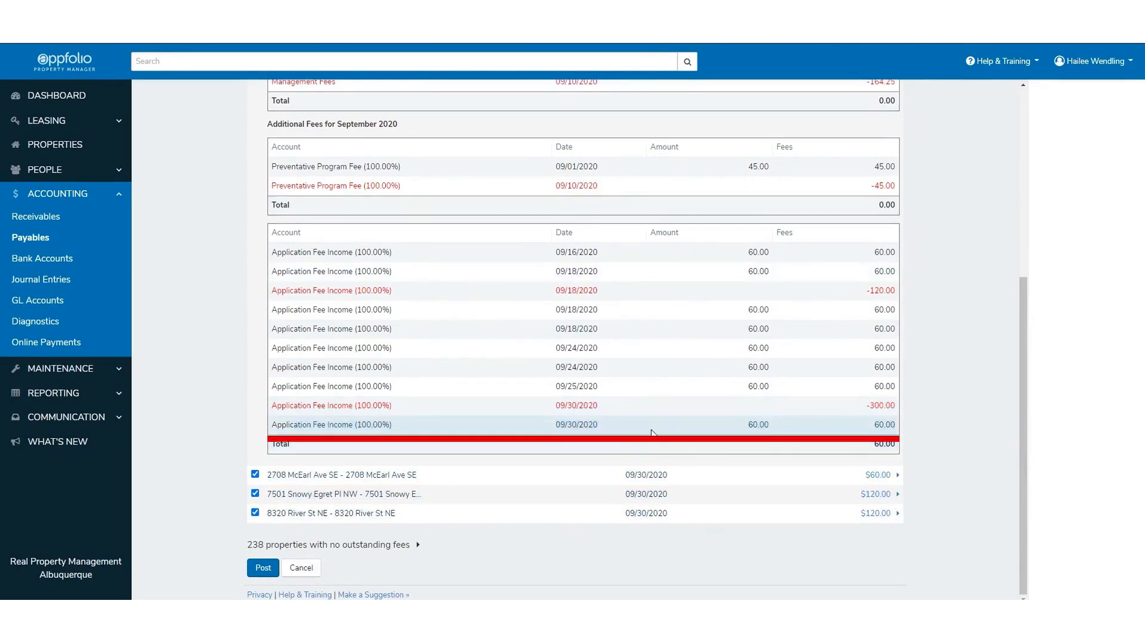
click(898, 477)
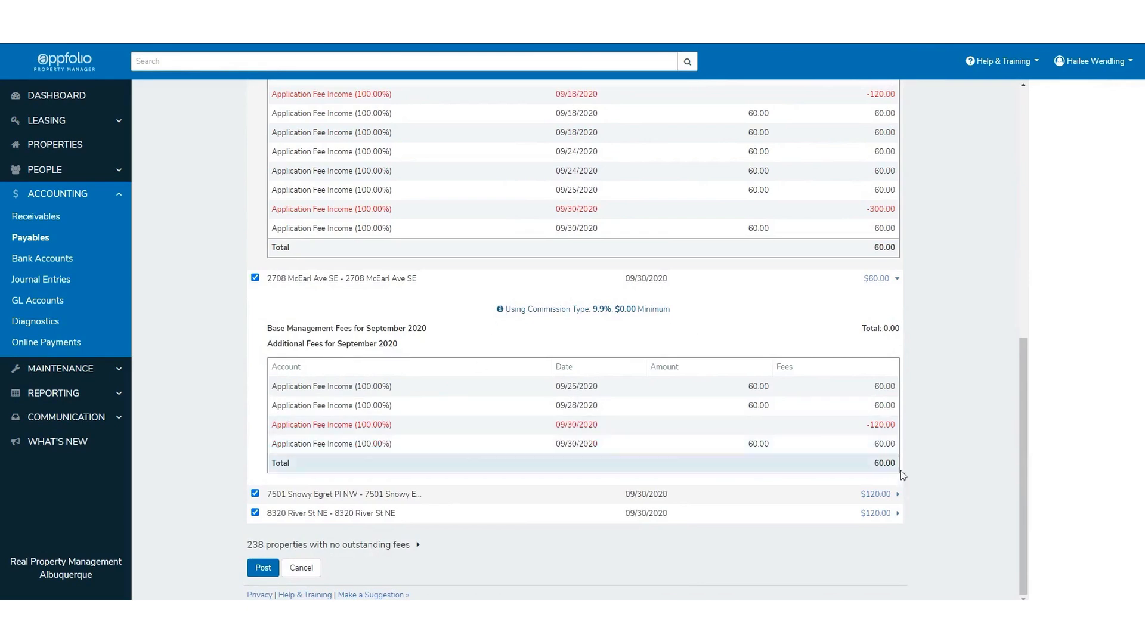
click(898, 494)
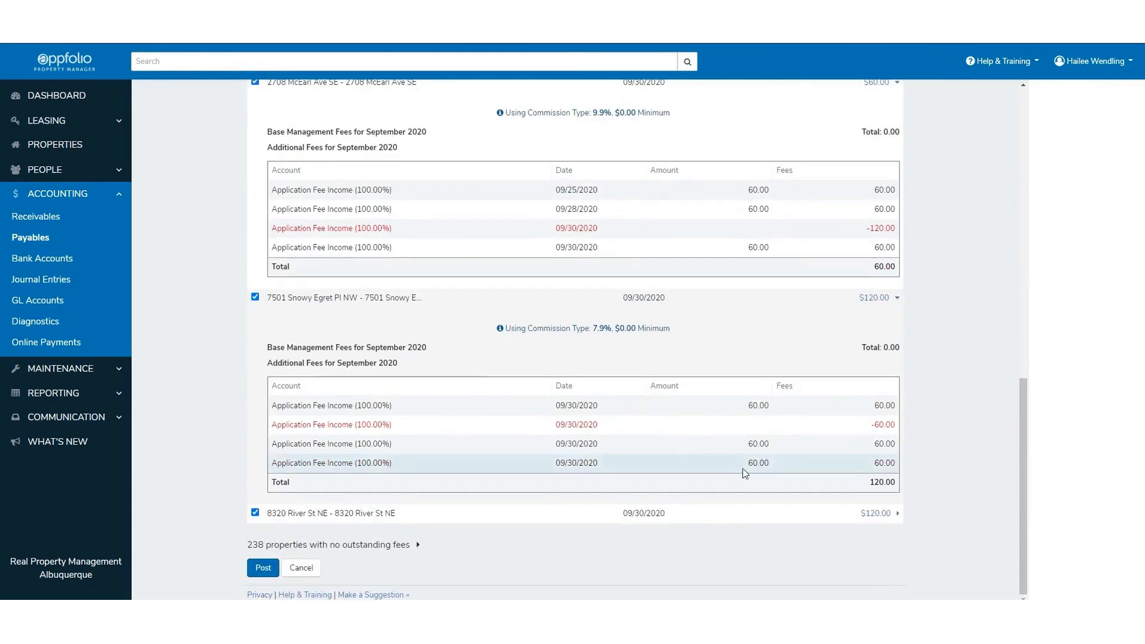
click(897, 514)
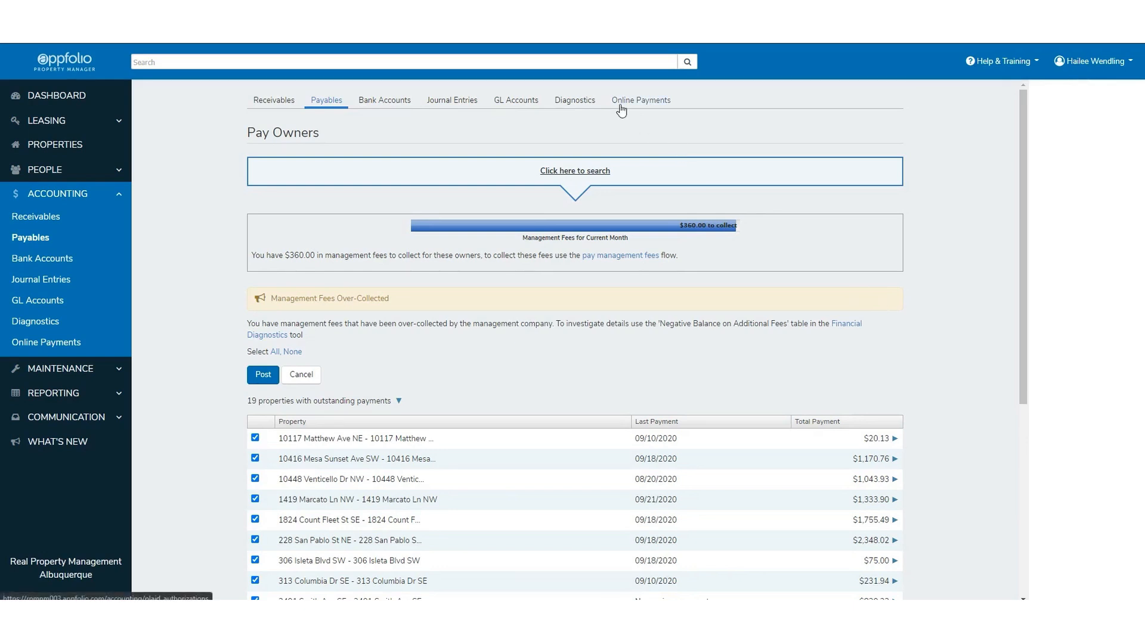
- Open Reports in a new tab and launch the Trust Account Balance favorite report
click(86, 394)
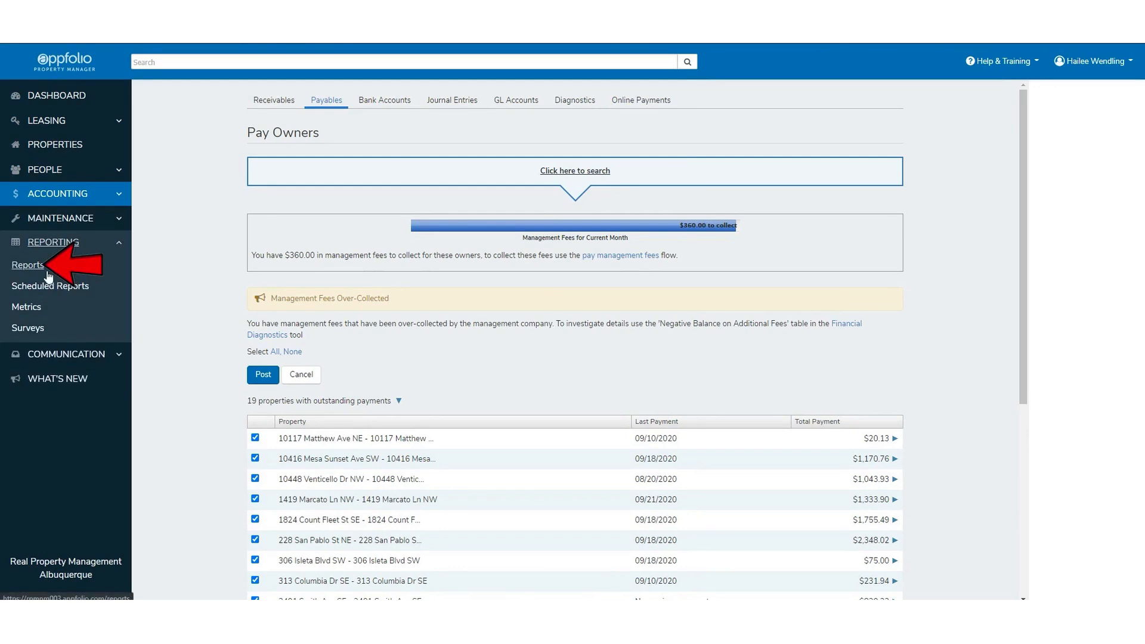
right_click(27, 268)
click(79, 274)
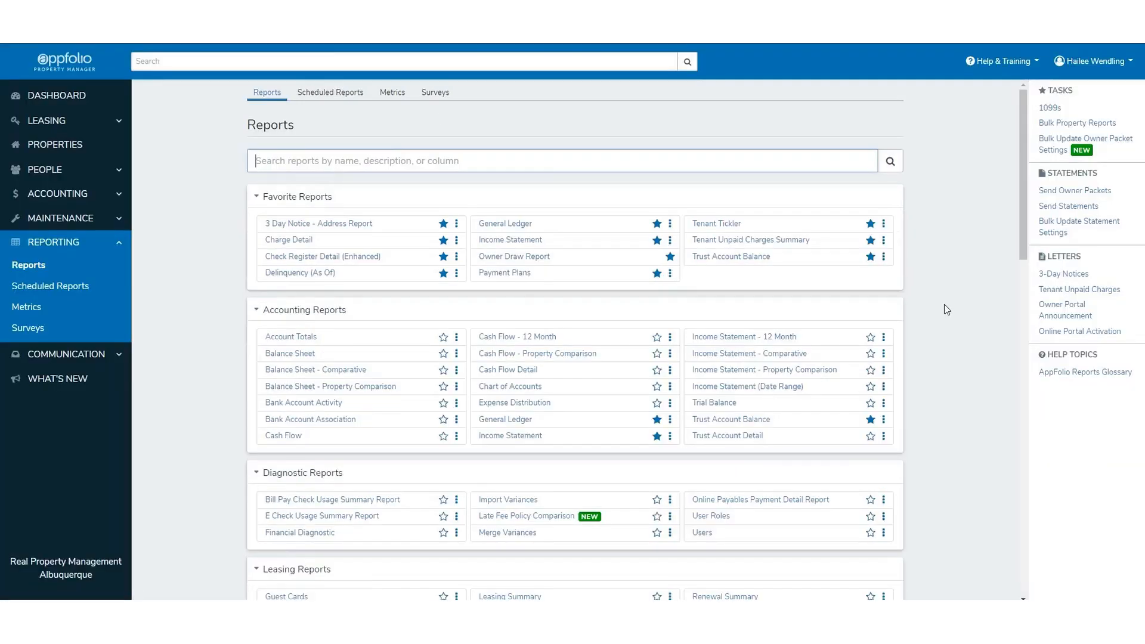
click(726, 260)
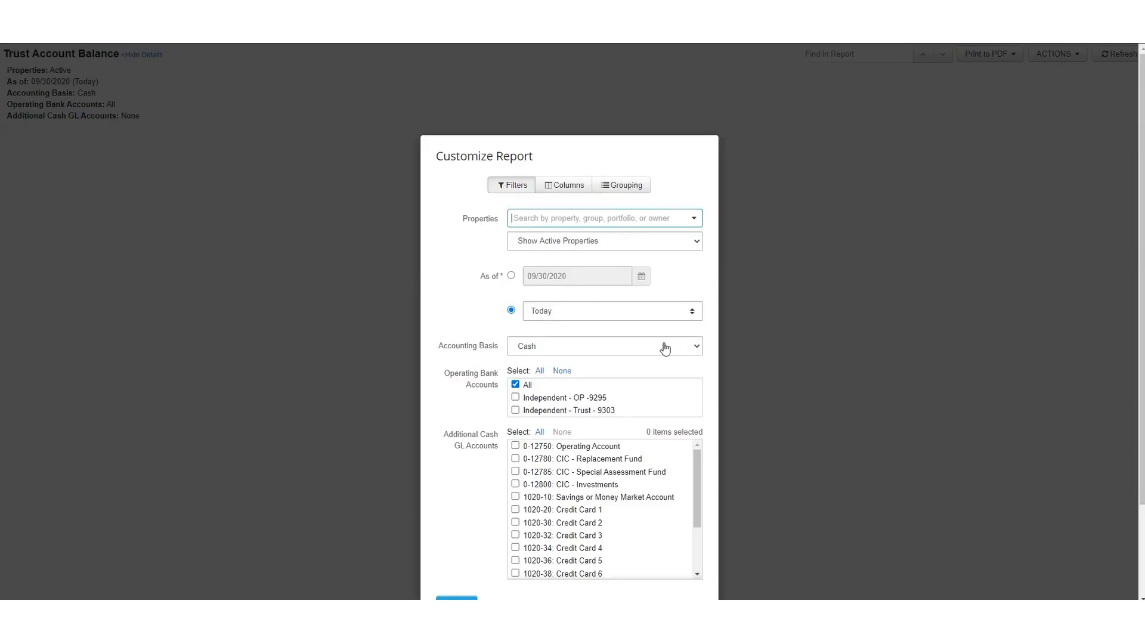
- Confirm the Owner and Unpaid Bills Amount columns and 'Do not group rows', then update the report
scroll(477, 298, down, 1)
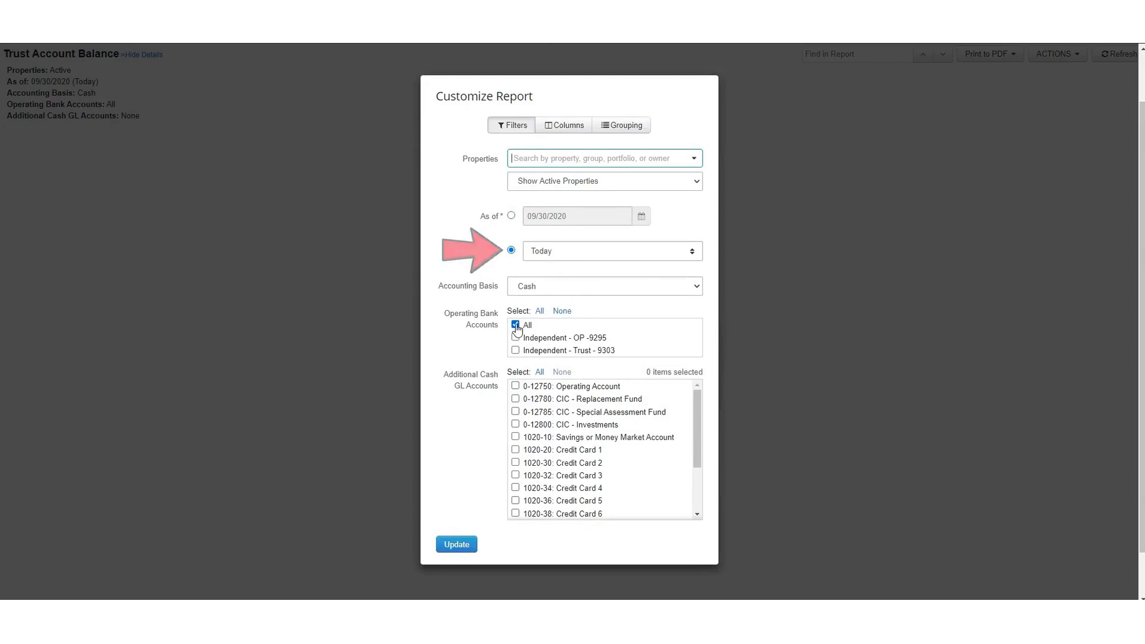
click(558, 130)
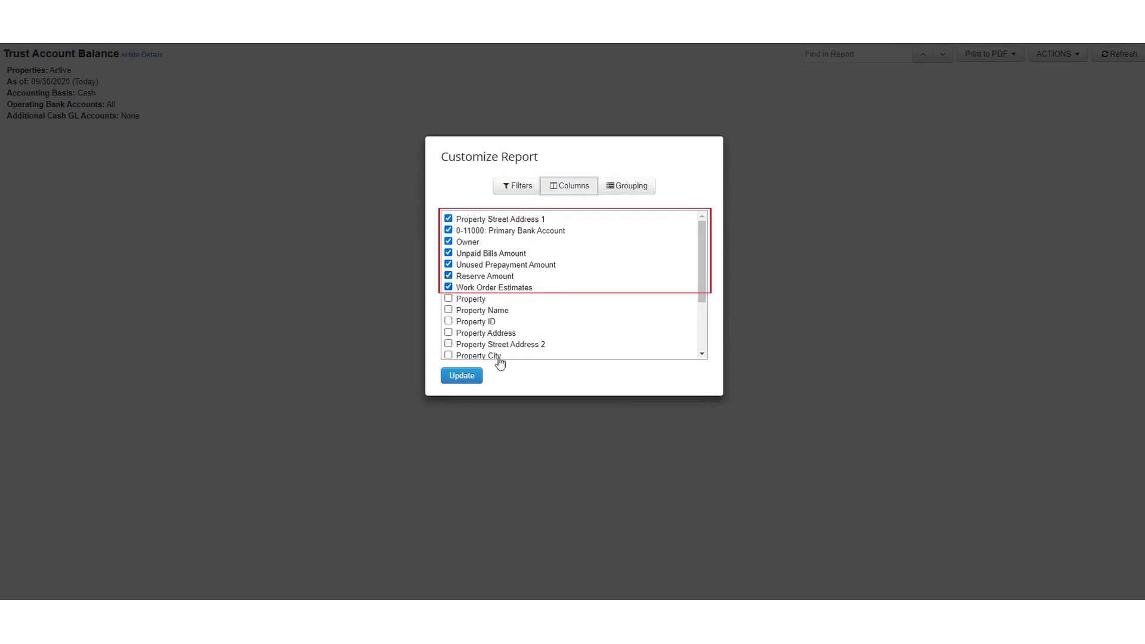
click(629, 188)
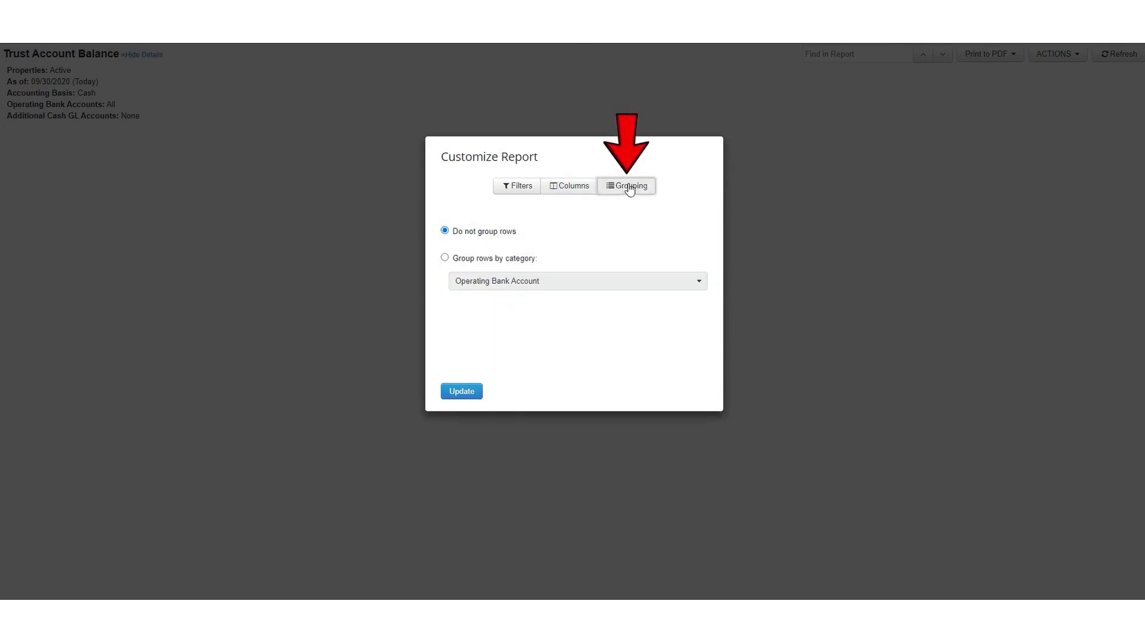
click(462, 391)
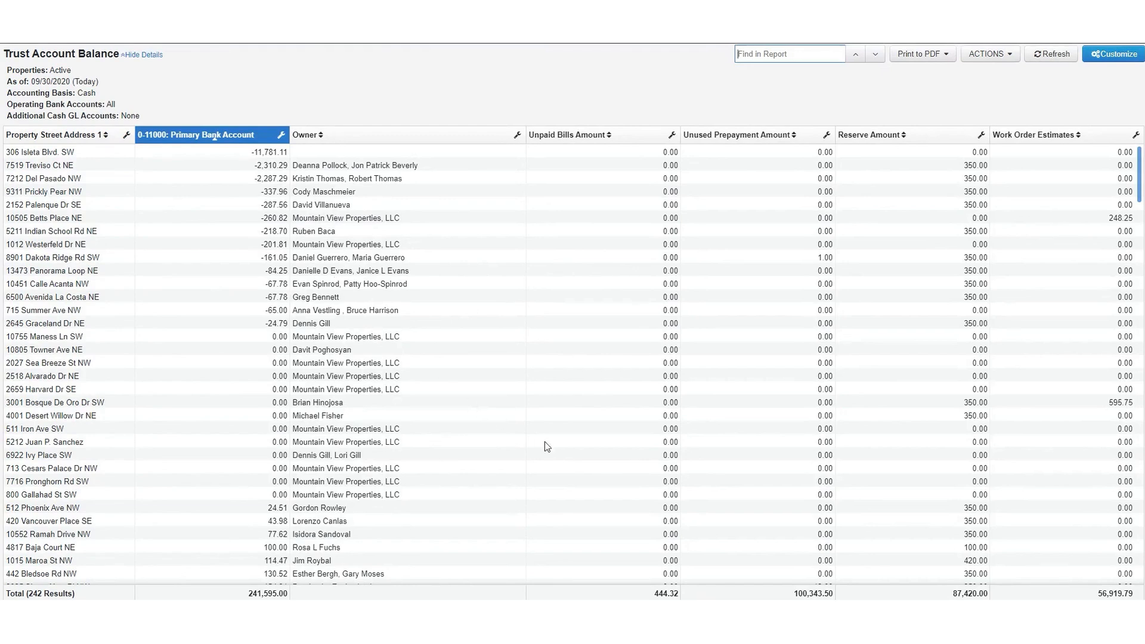
scroll(493, 465, down, 1)
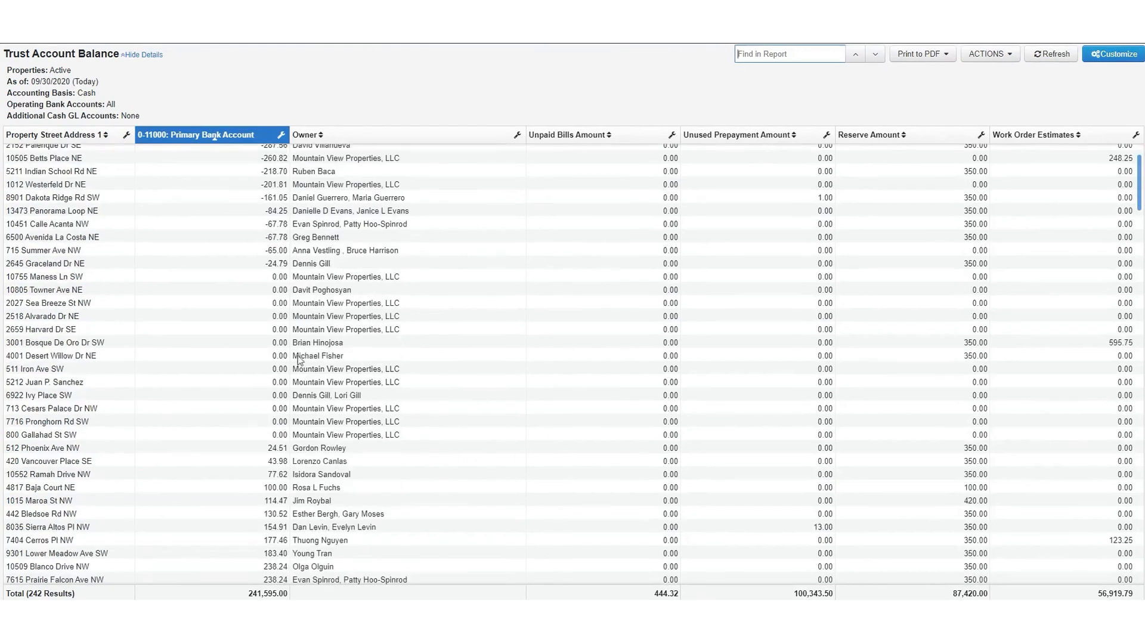
scroll(506, 484, down, 1)
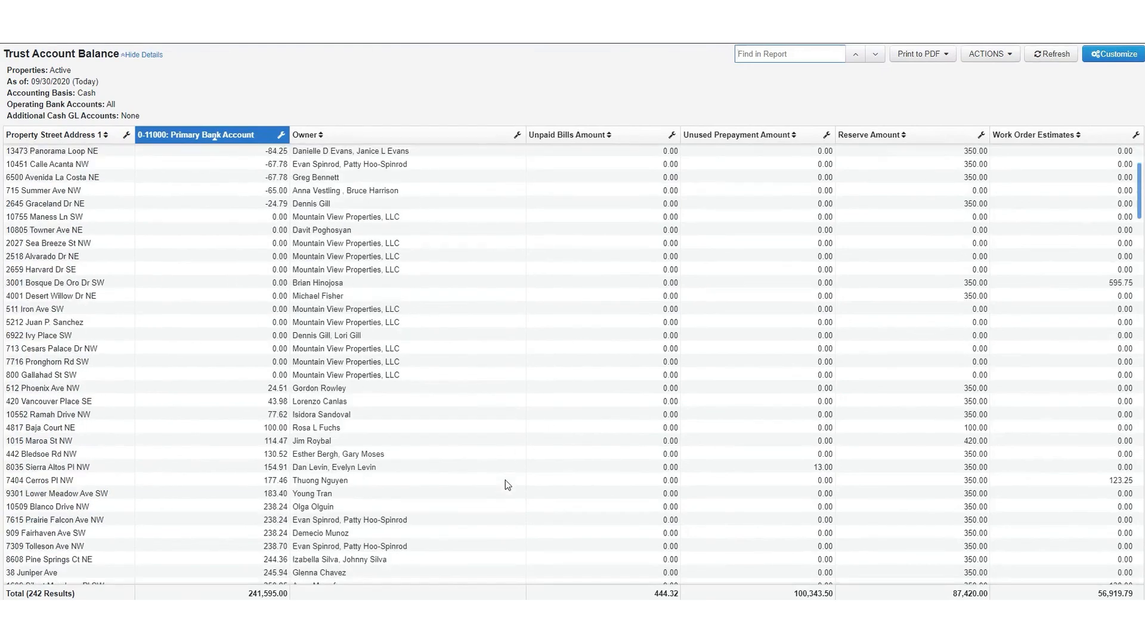
scroll(504, 480, down, 3)
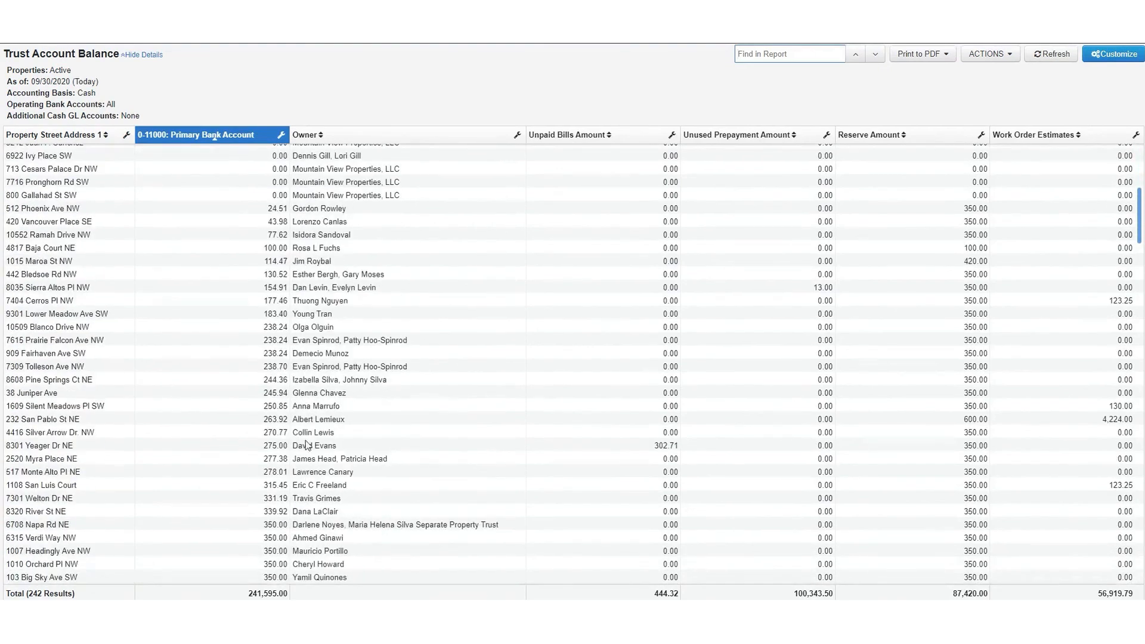
scroll(353, 477, down, 2)
scroll(353, 477, down, 1)
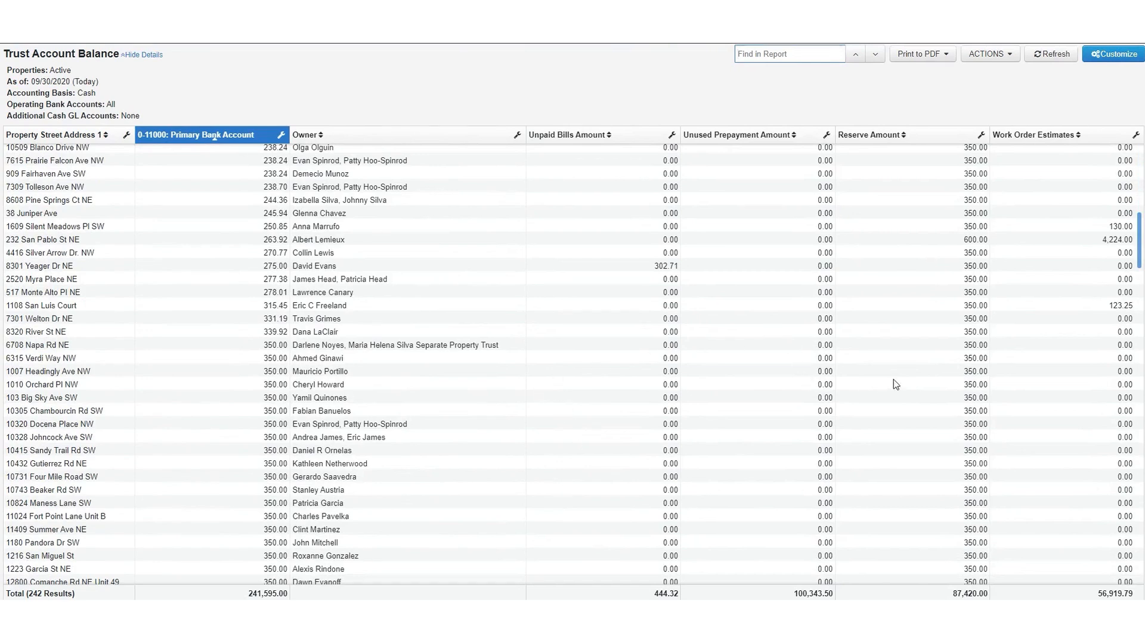
scroll(893, 384, up, 6)
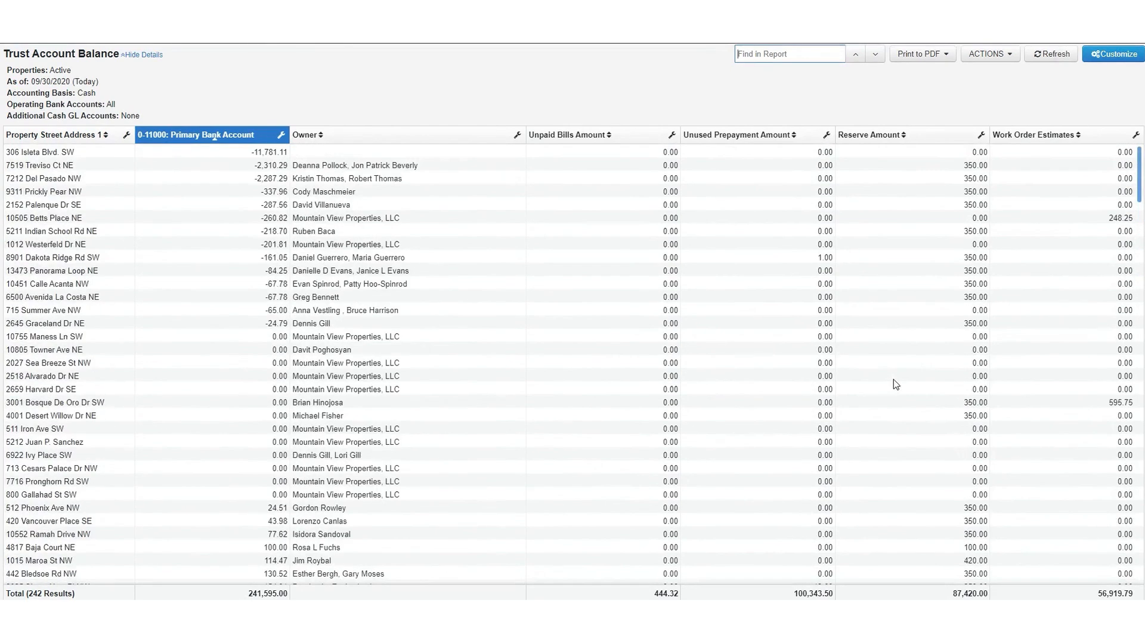
scroll(639, 495, down, 3)
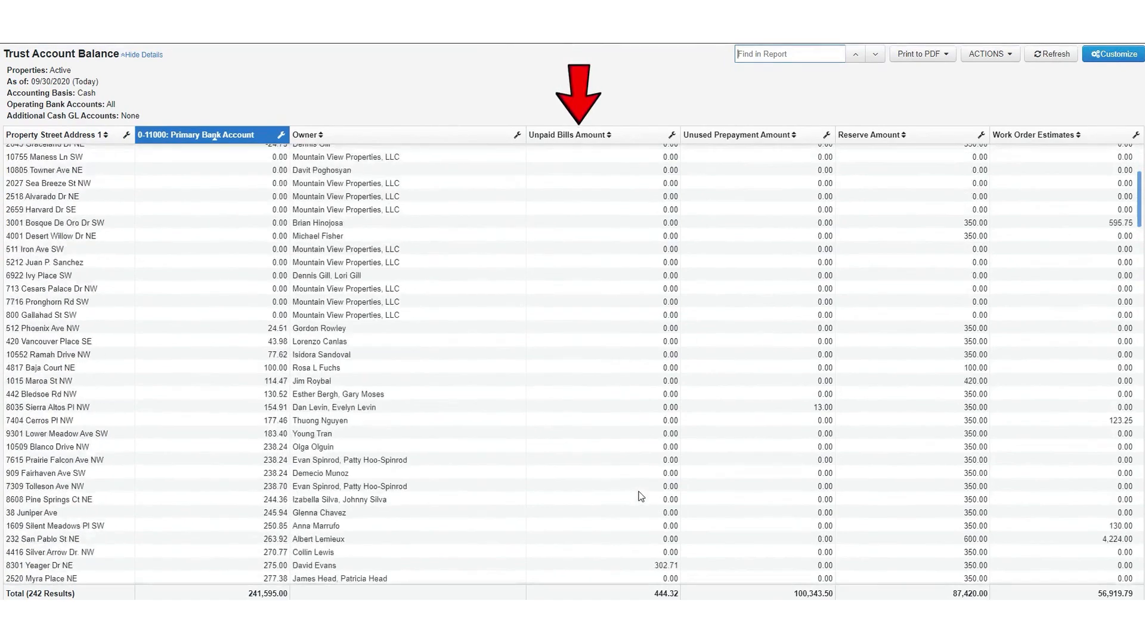
scroll(640, 495, down, 5)
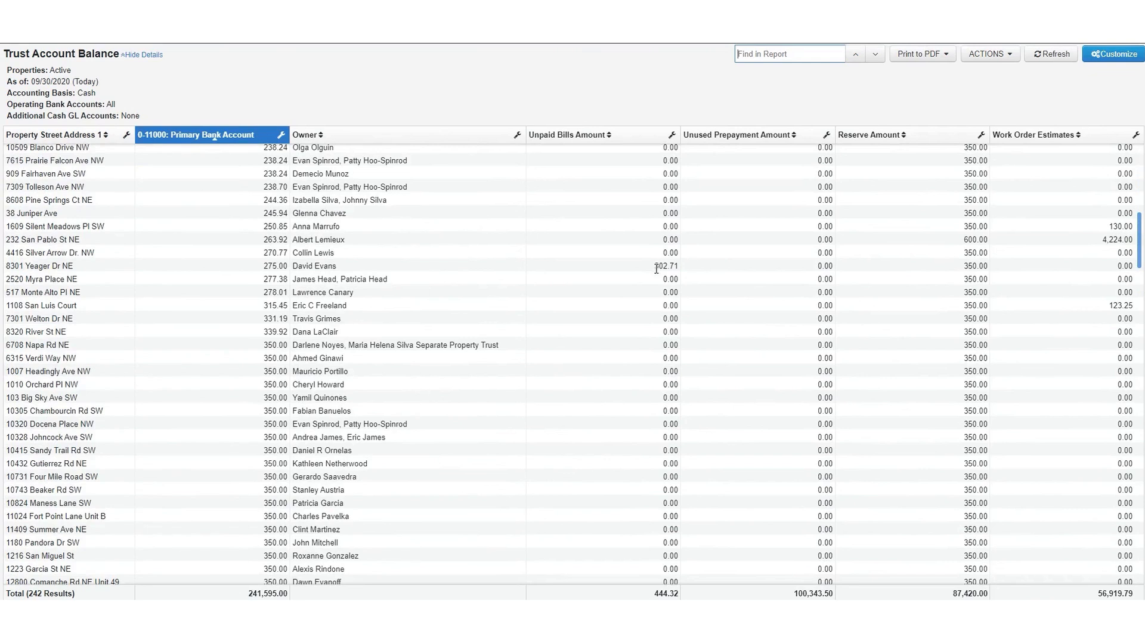
drag(293, 266, 368, 267)
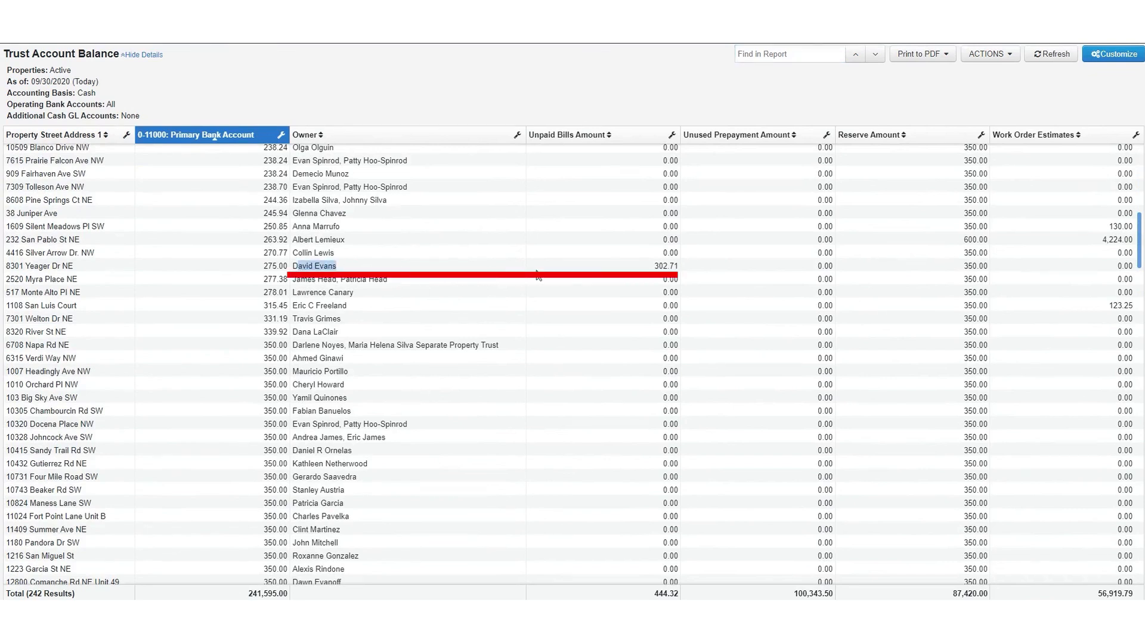
drag(654, 267, 681, 267)
click(706, 268)
scroll(724, 504, down, 1)
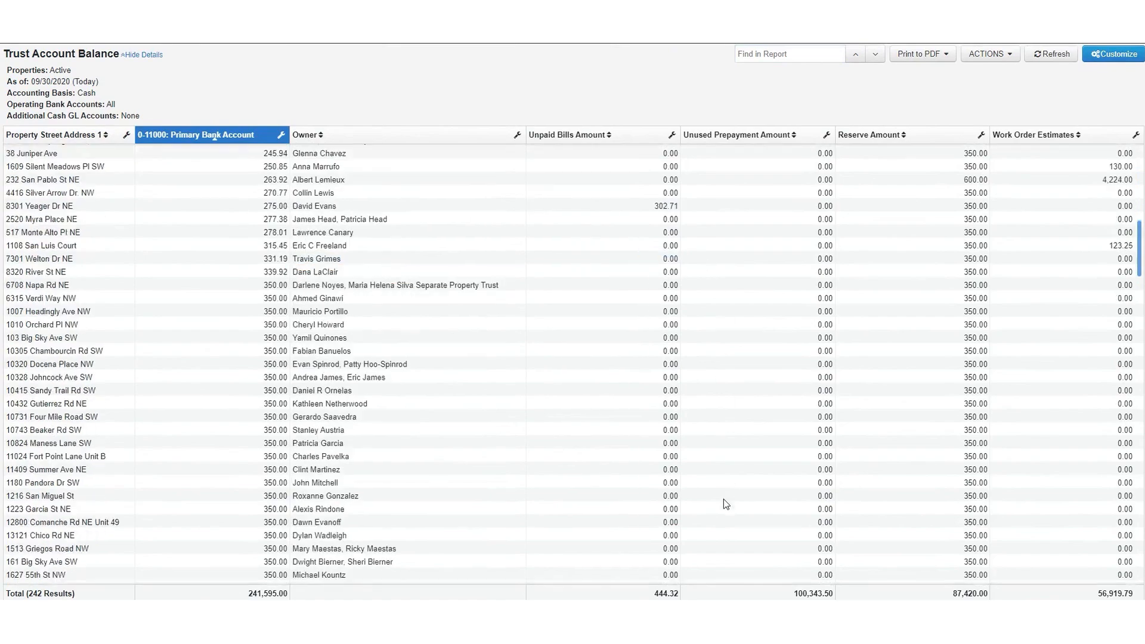
scroll(725, 504, down, 15)
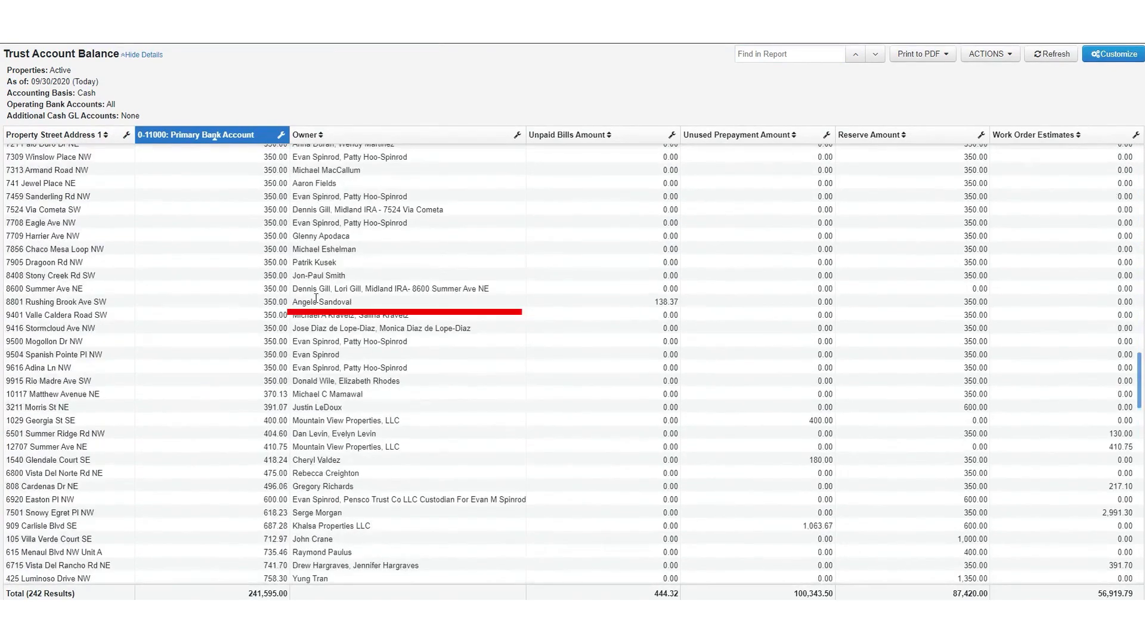
drag(306, 302, 690, 304)
click(706, 304)
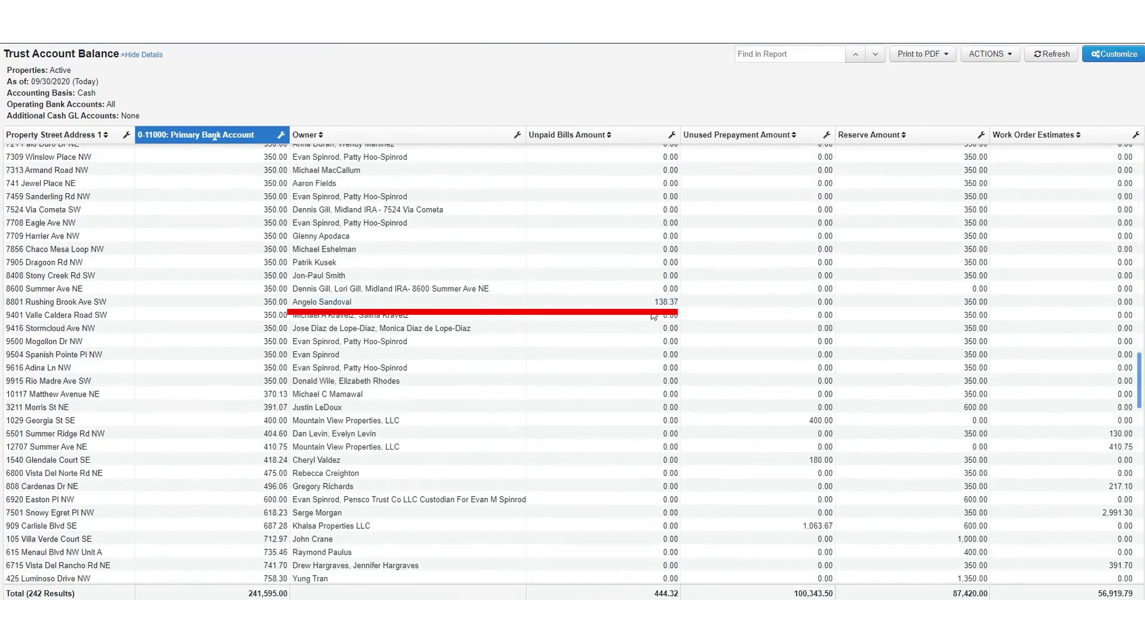
drag(651, 304, 689, 303)
click(705, 304)
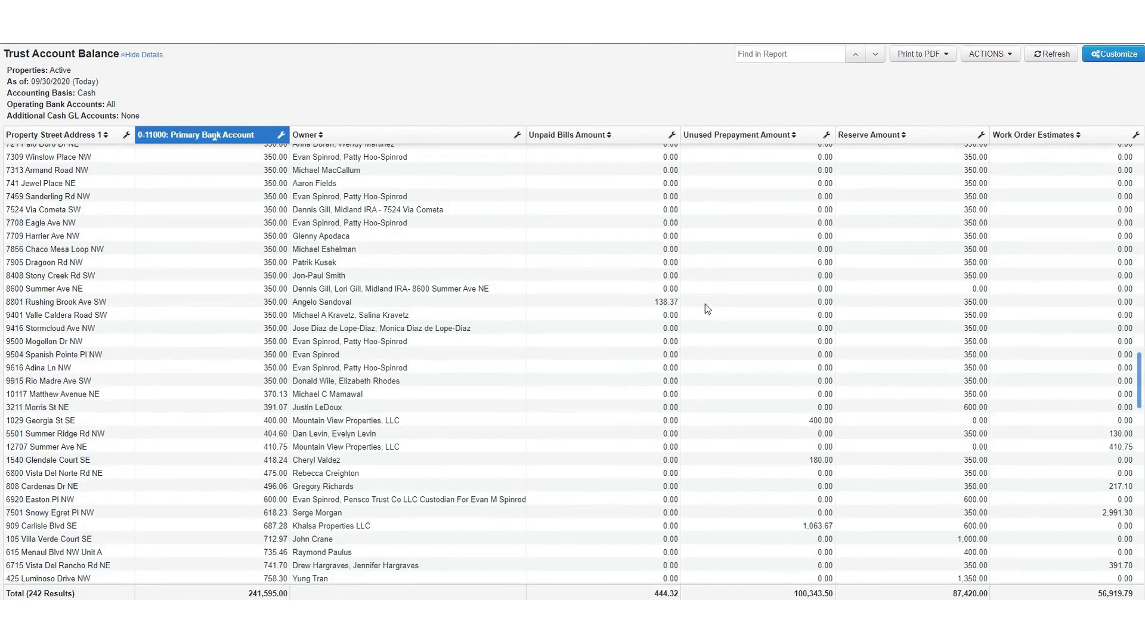
- Review the remaining balances, noting the 4,224.00 work order estimate
scroll(704, 303, down, 13)
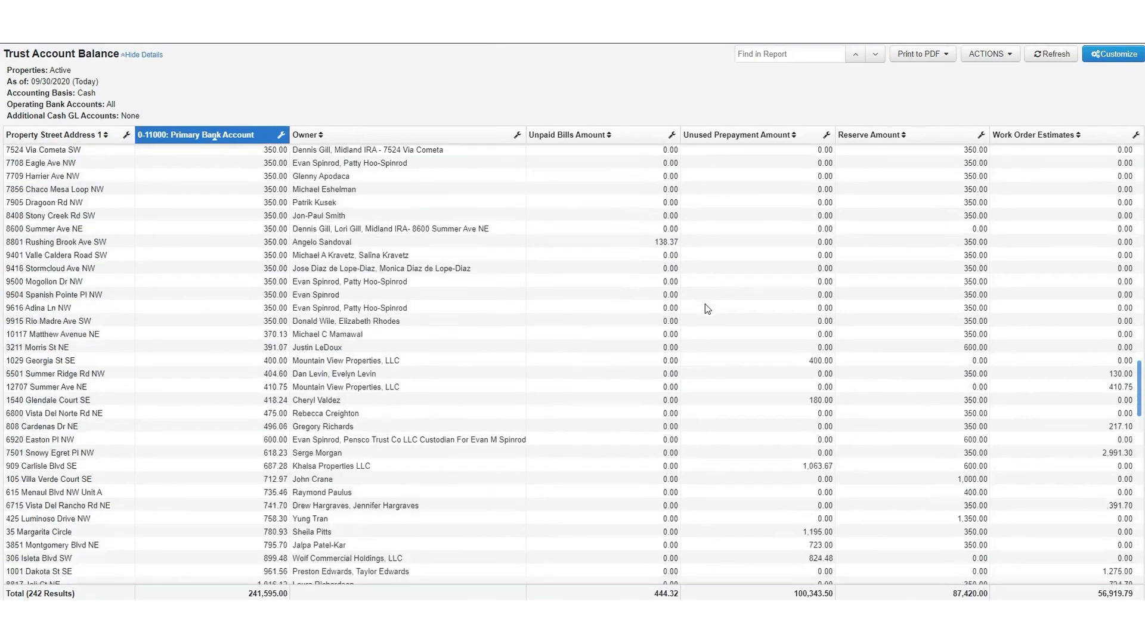
scroll(719, 483, down, 8)
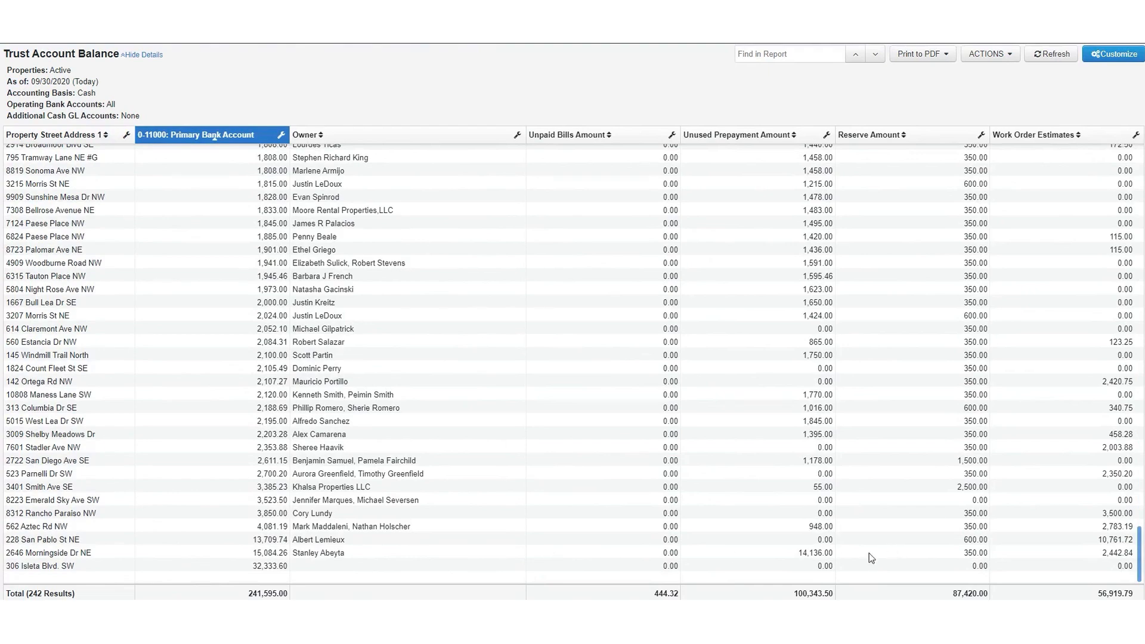
scroll(839, 534, up, 2)
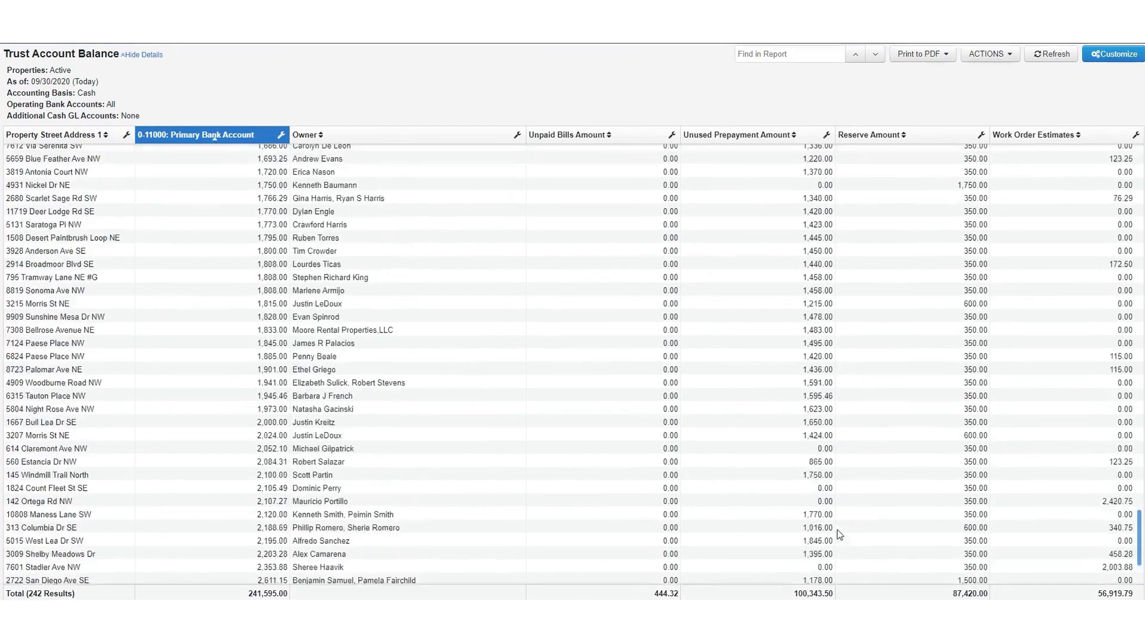
scroll(839, 534, up, 15)
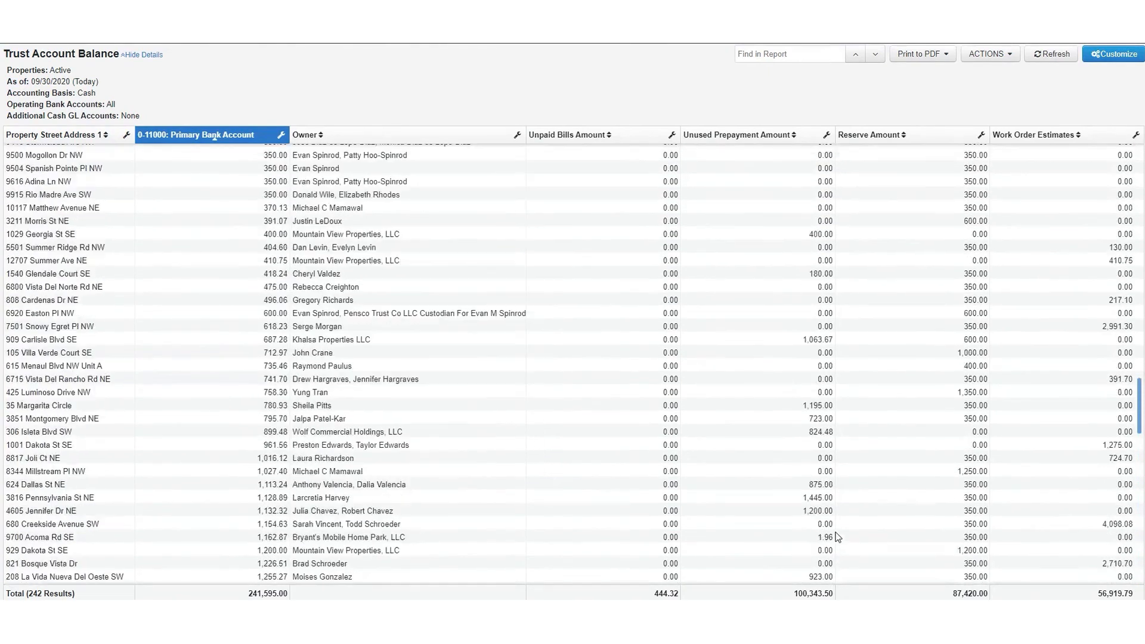
scroll(837, 537, up, 15)
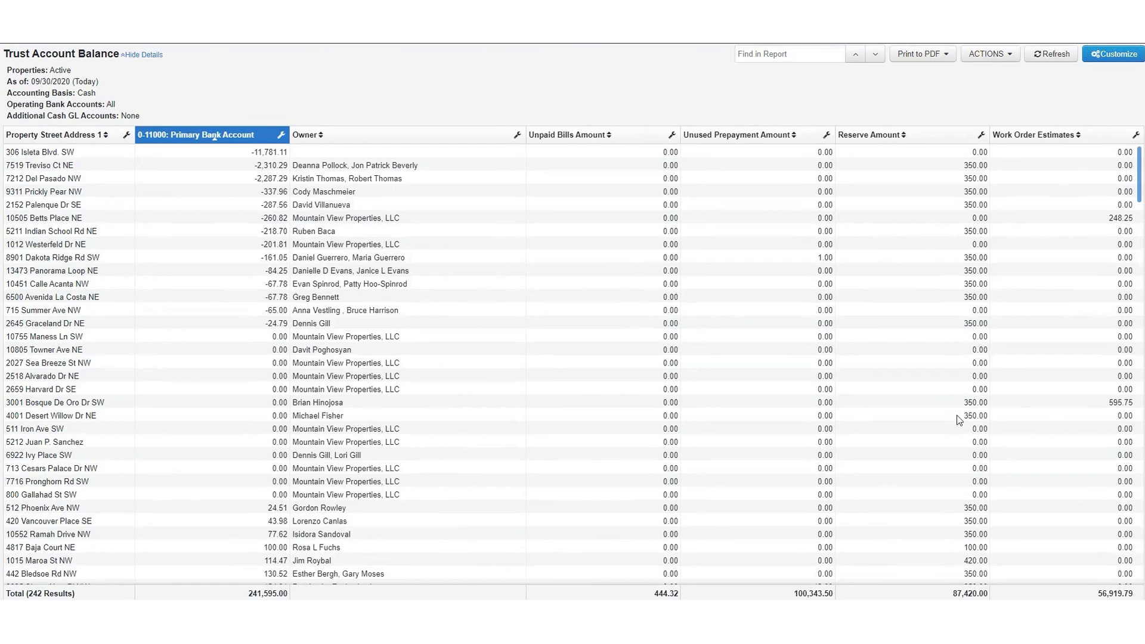
scroll(1030, 519, down, 5)
scroll(1031, 520, up, 5)
scroll(1076, 412, down, 3)
scroll(1076, 411, down, 3)
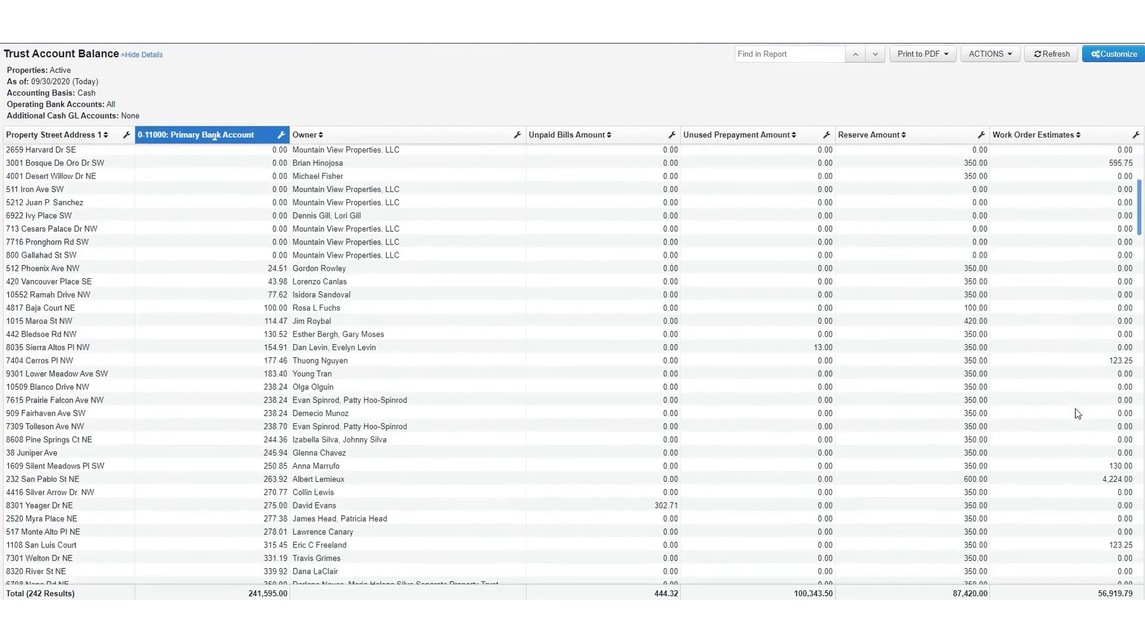
scroll(1093, 510, down, 2)
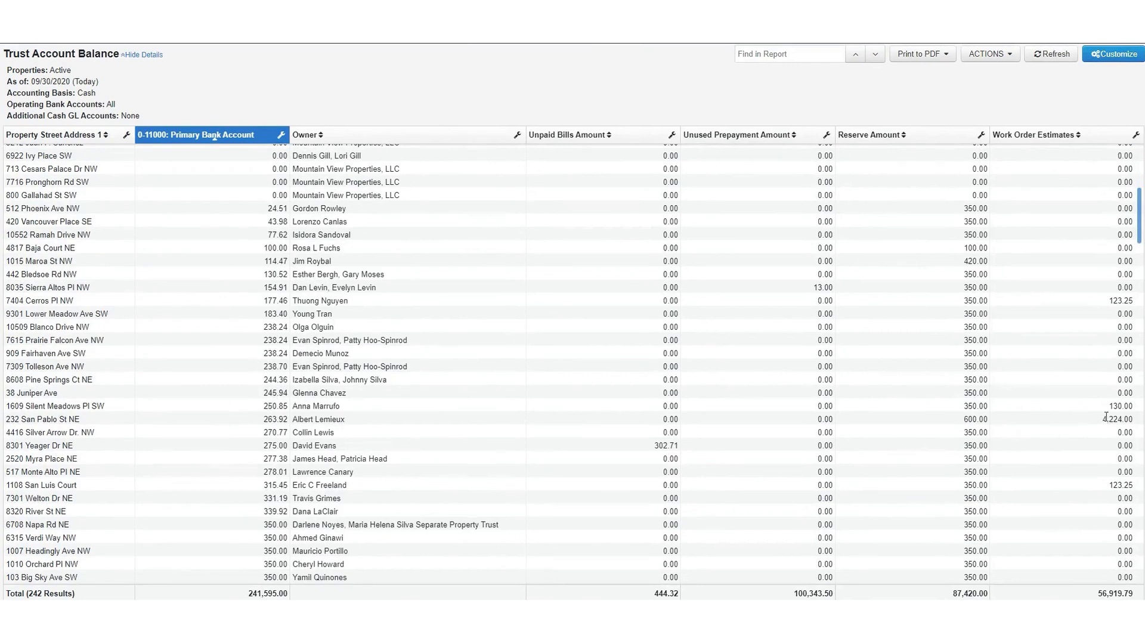
drag(1102, 420, 1135, 424)
click(1072, 421)
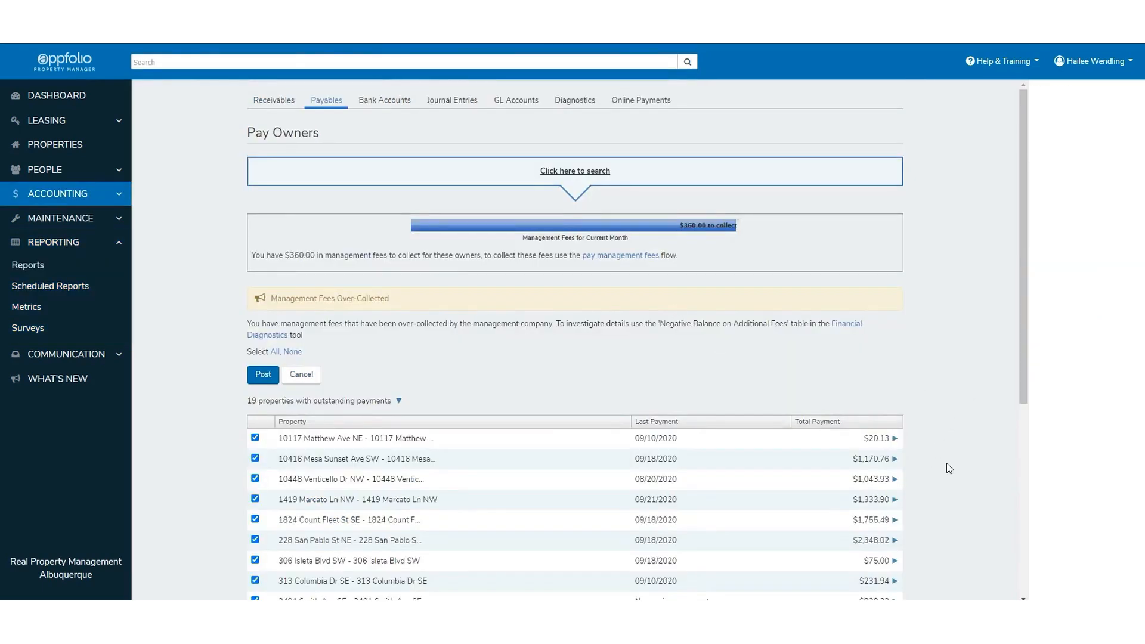
scroll(946, 463, down, 3)
scroll(946, 468, down, 3)
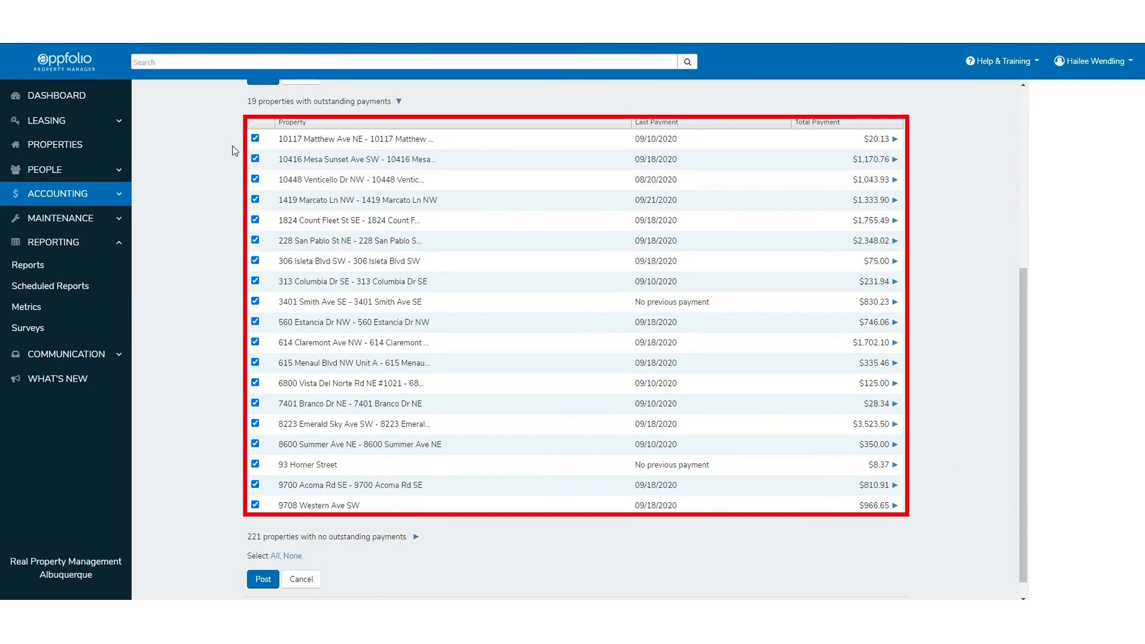
click(255, 139)
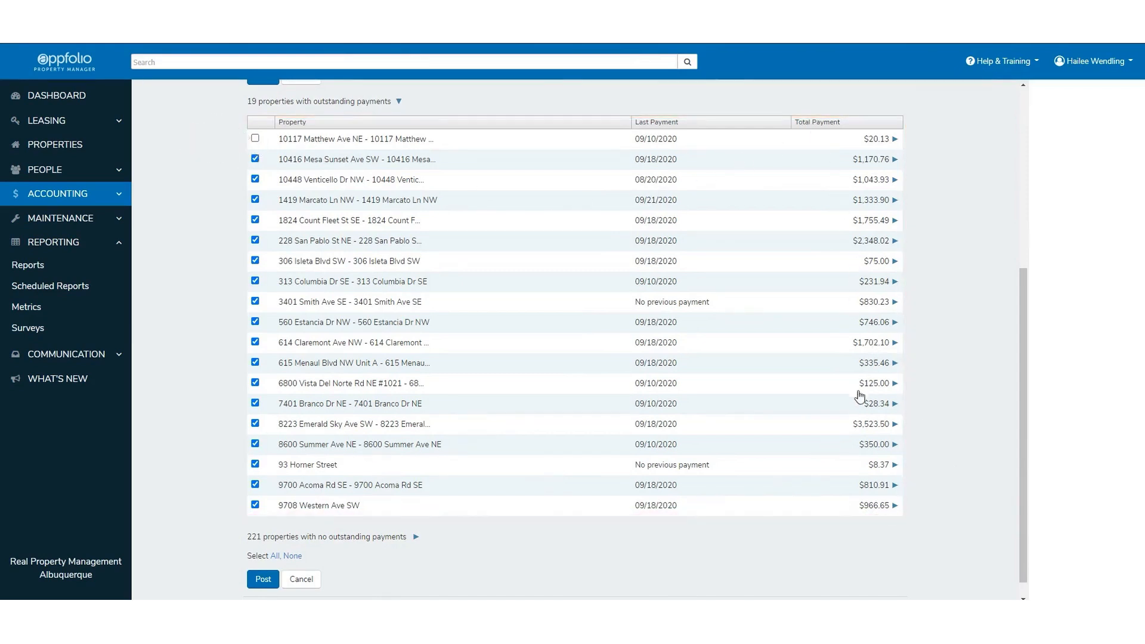
click(255, 404)
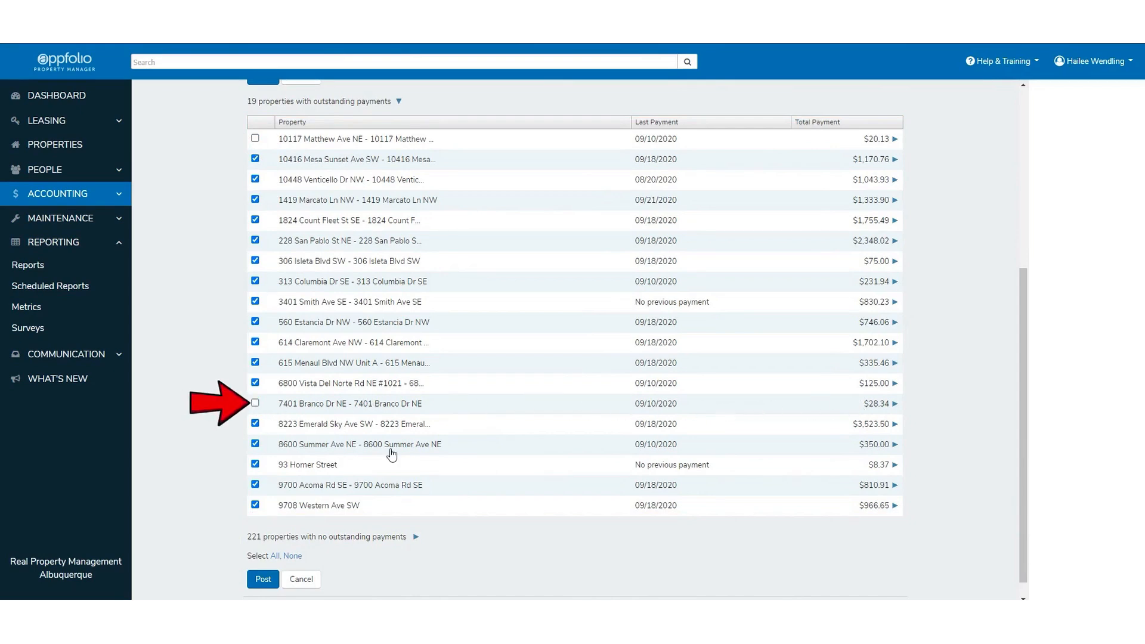
click(255, 465)
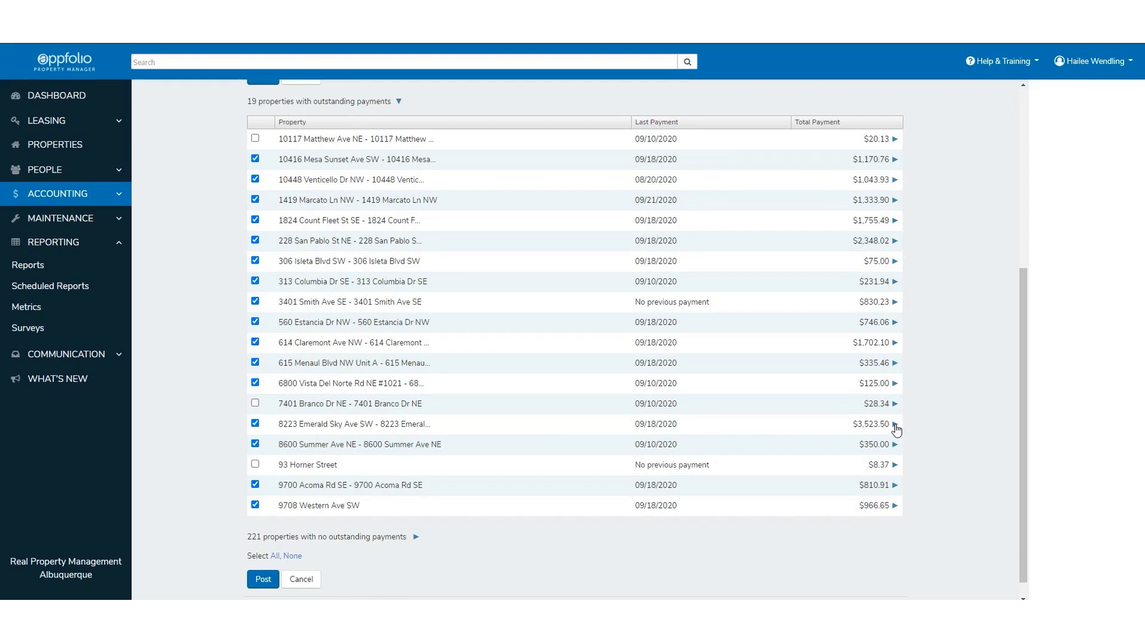
click(895, 426)
scroll(967, 434, down, 2)
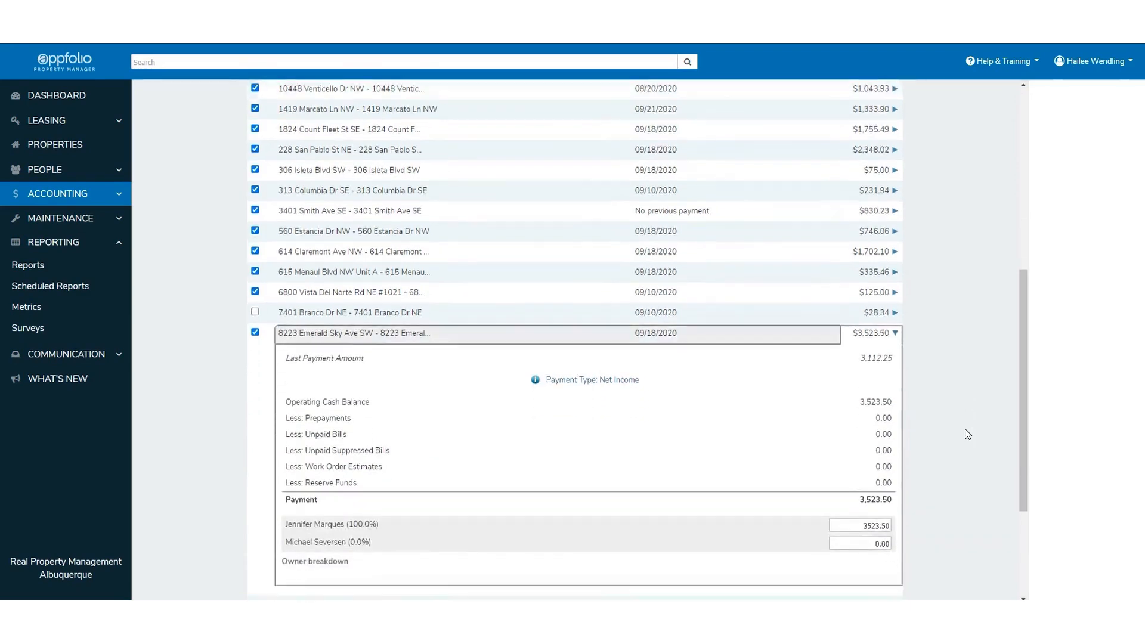
scroll(967, 434, down, 3)
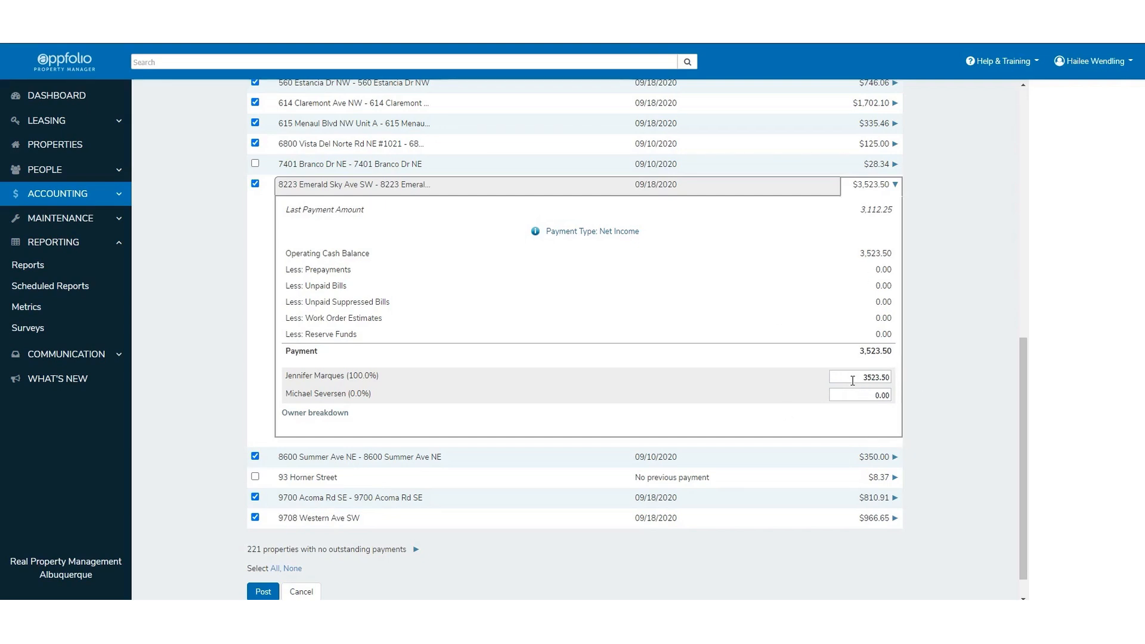
drag(850, 378, 903, 382)
click(895, 185)
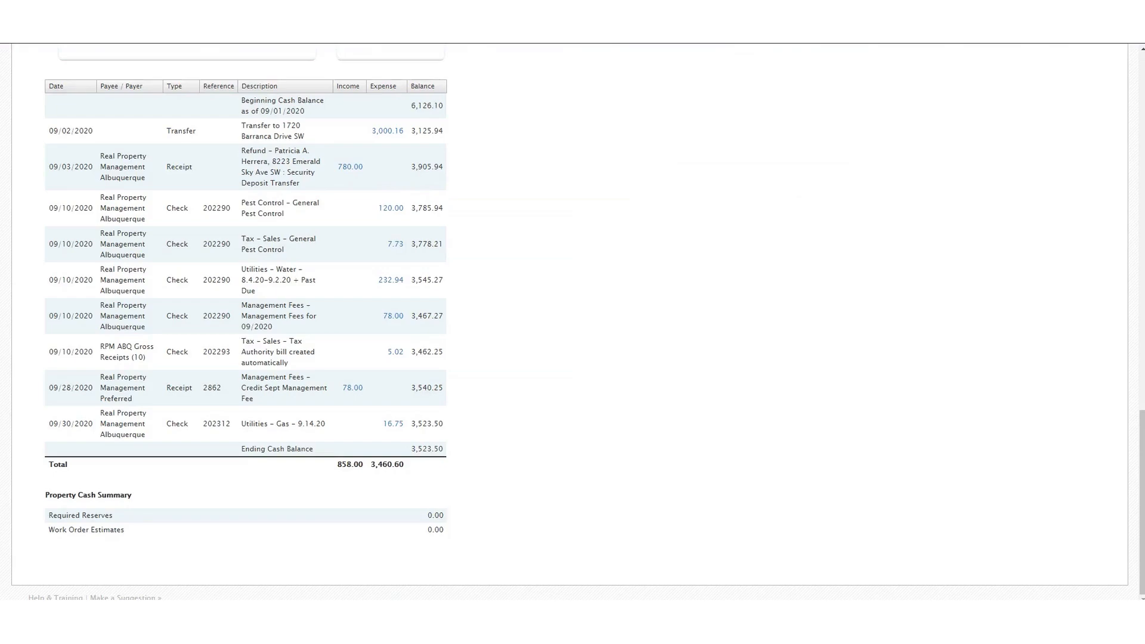
scroll(1002, 376, up, 20)
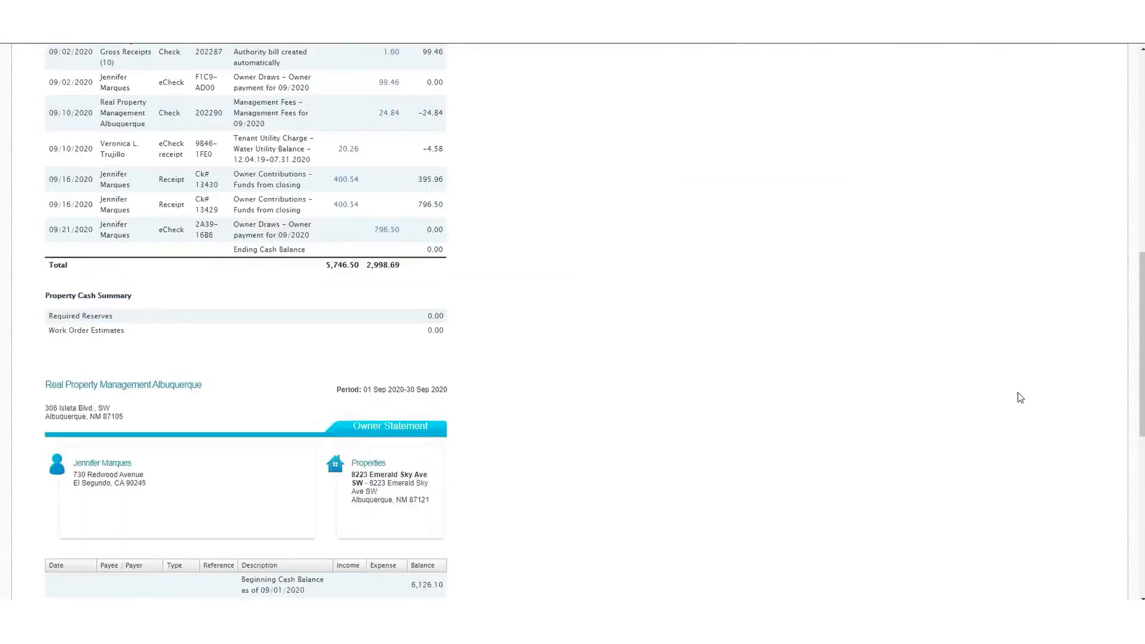
click(960, 66)
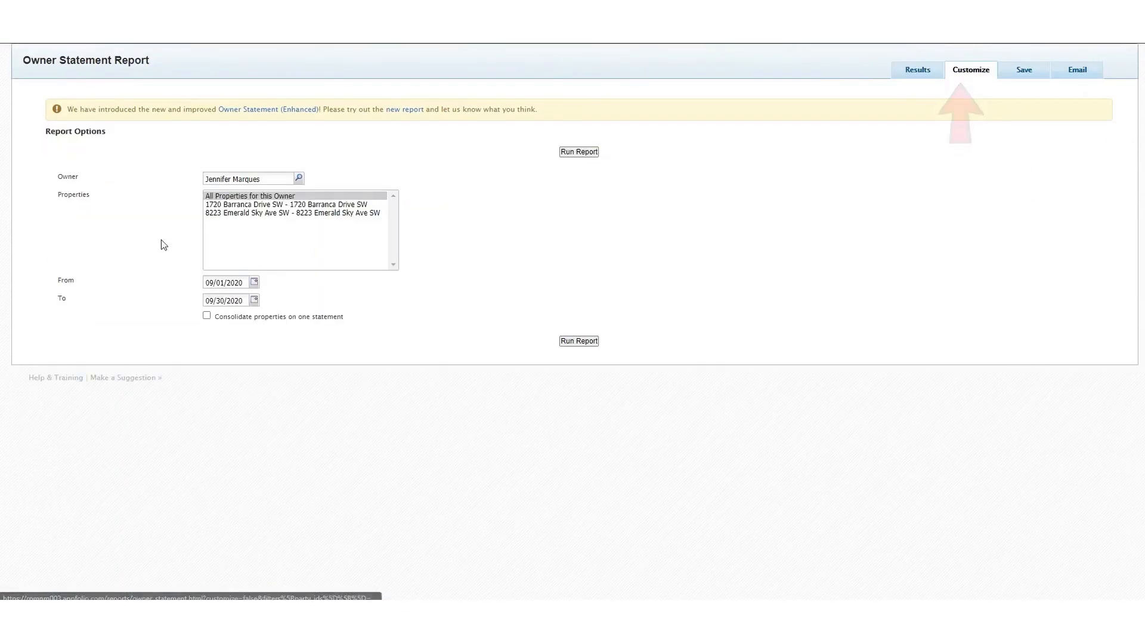
triple_click(241, 178)
text(228 san)
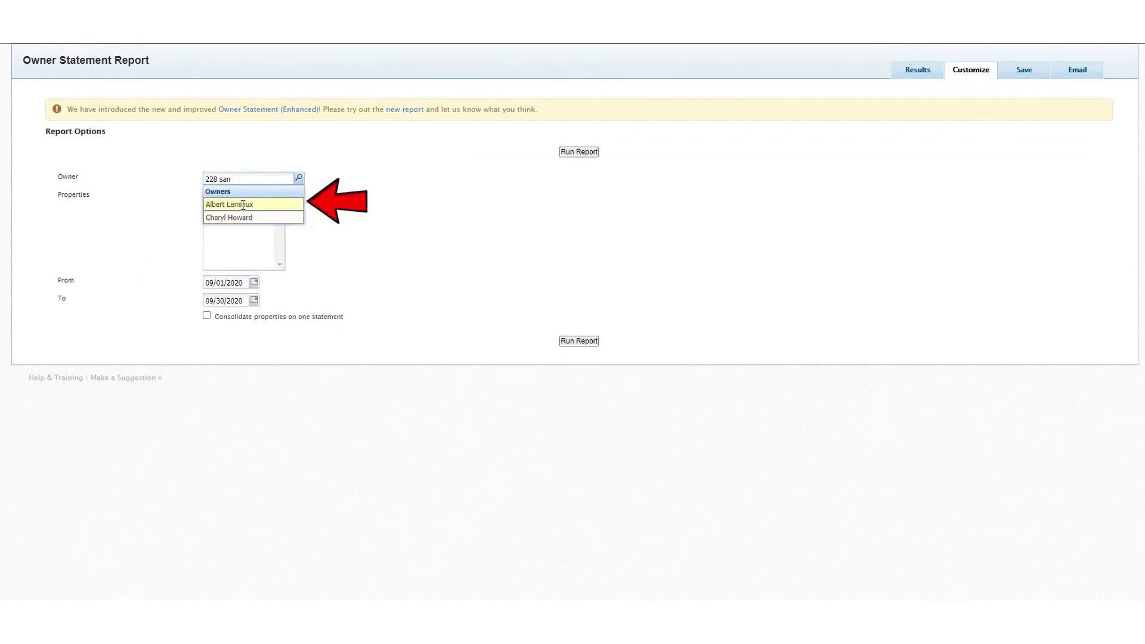
click(235, 204)
click(238, 204)
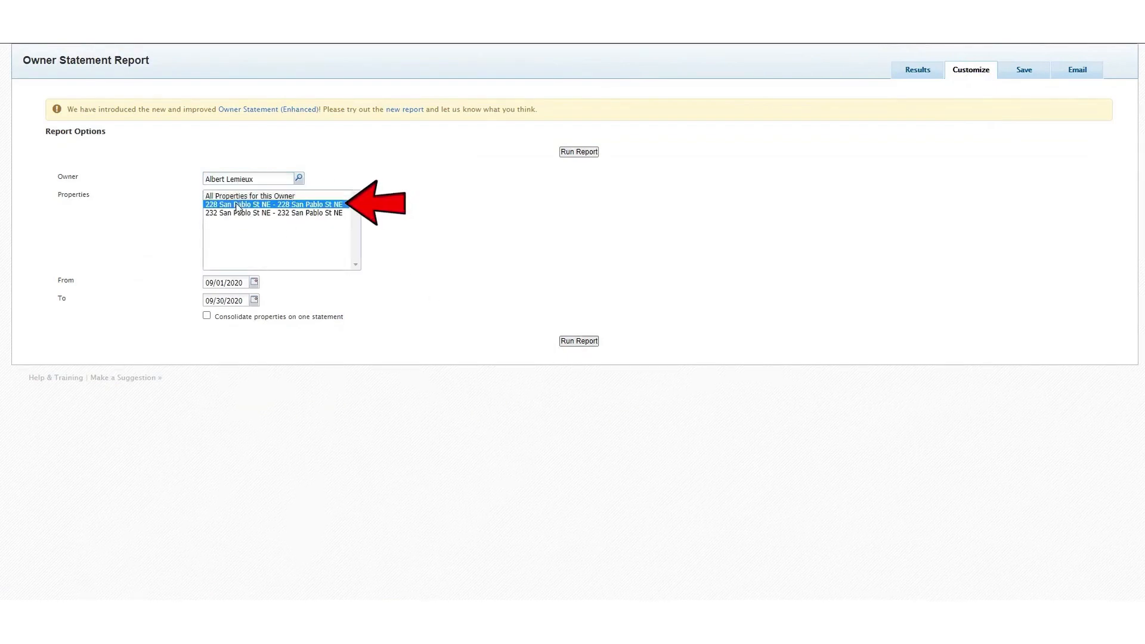
click(579, 342)
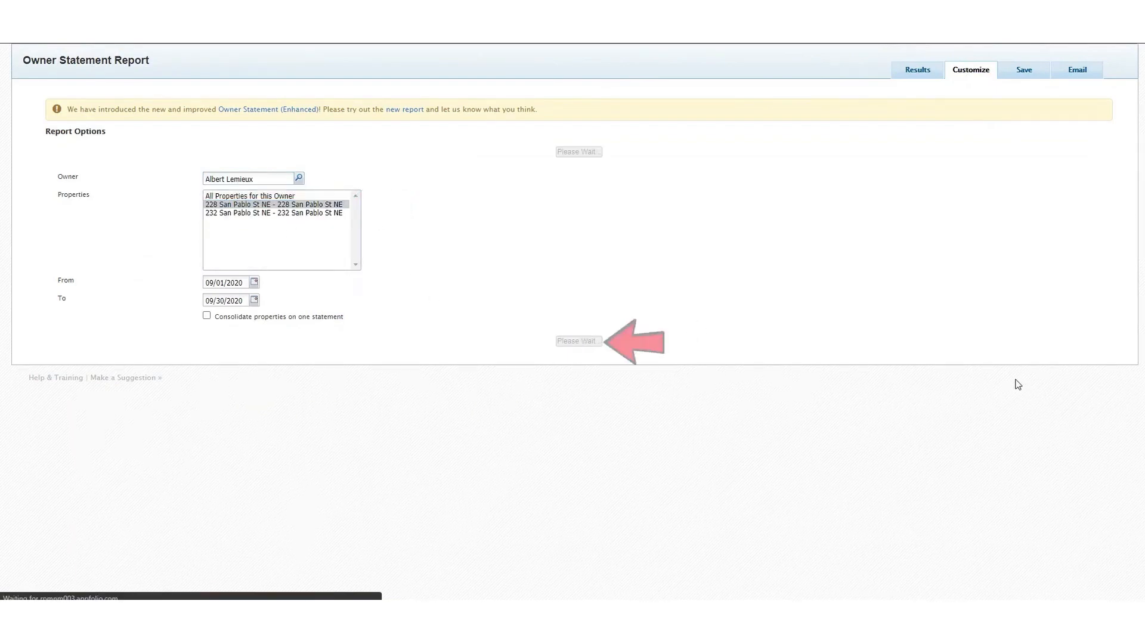
scroll(679, 450, down, 2)
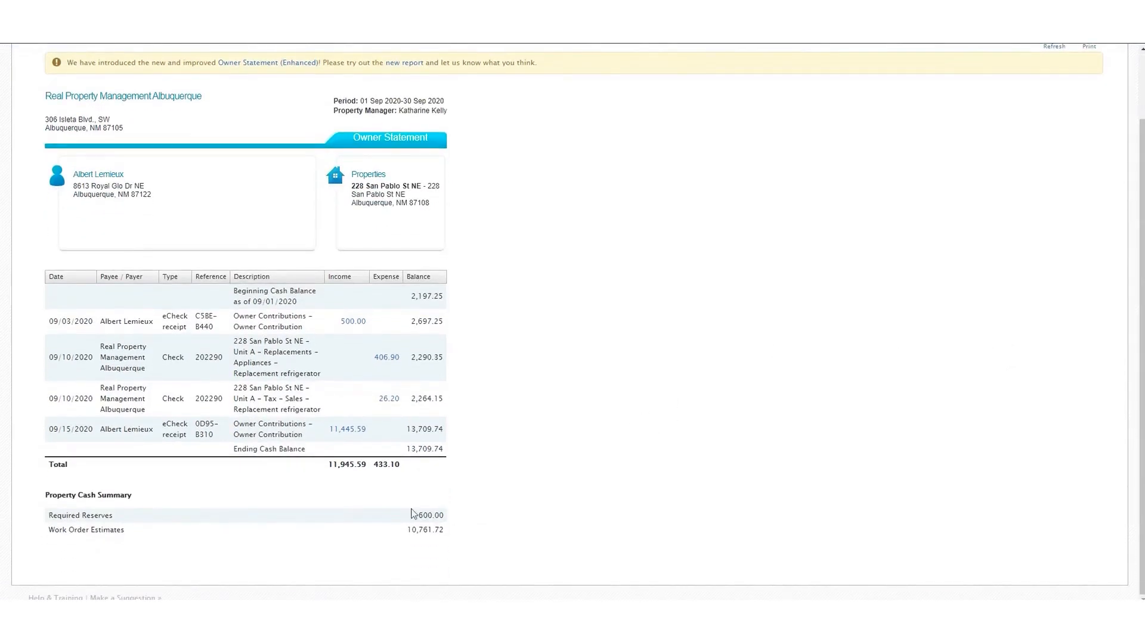
drag(233, 429, 453, 435)
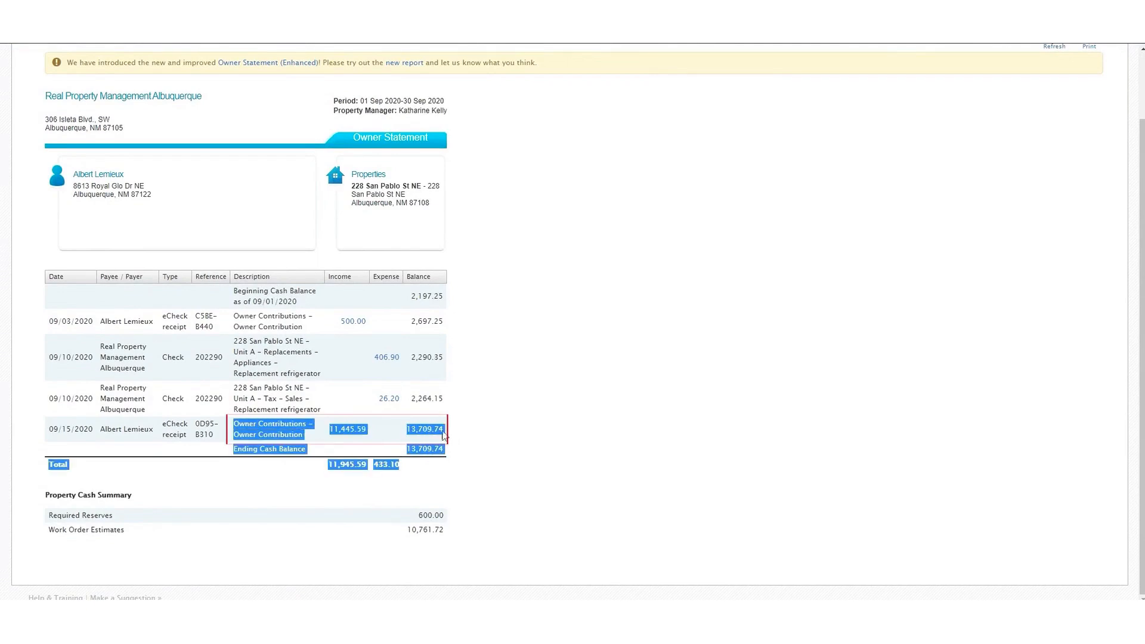
click(368, 433)
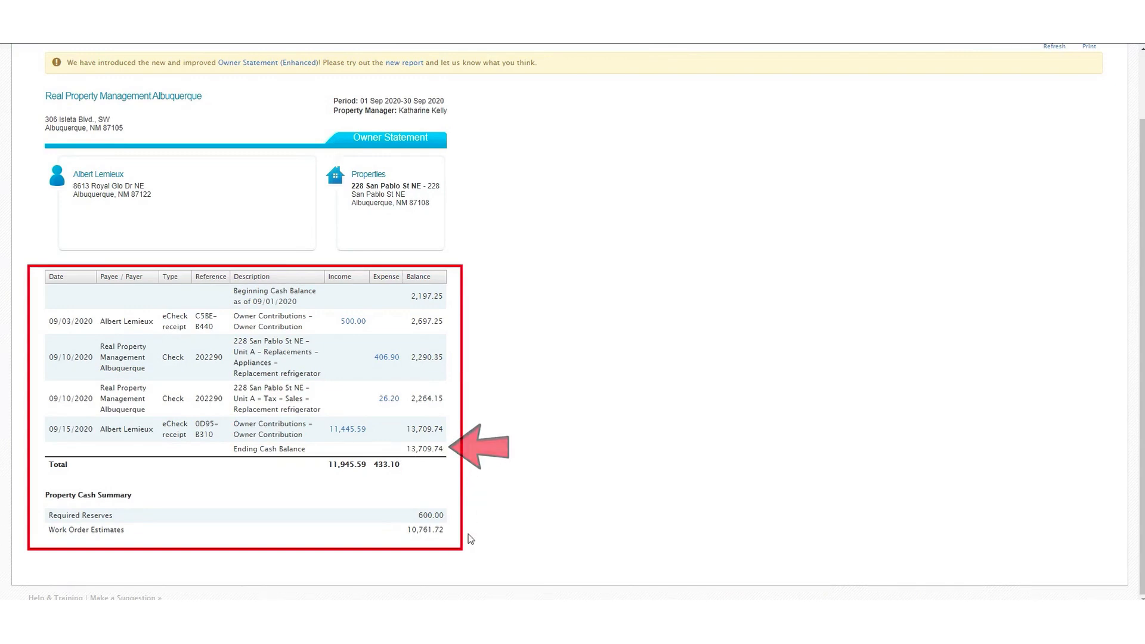
drag(383, 535, 477, 535)
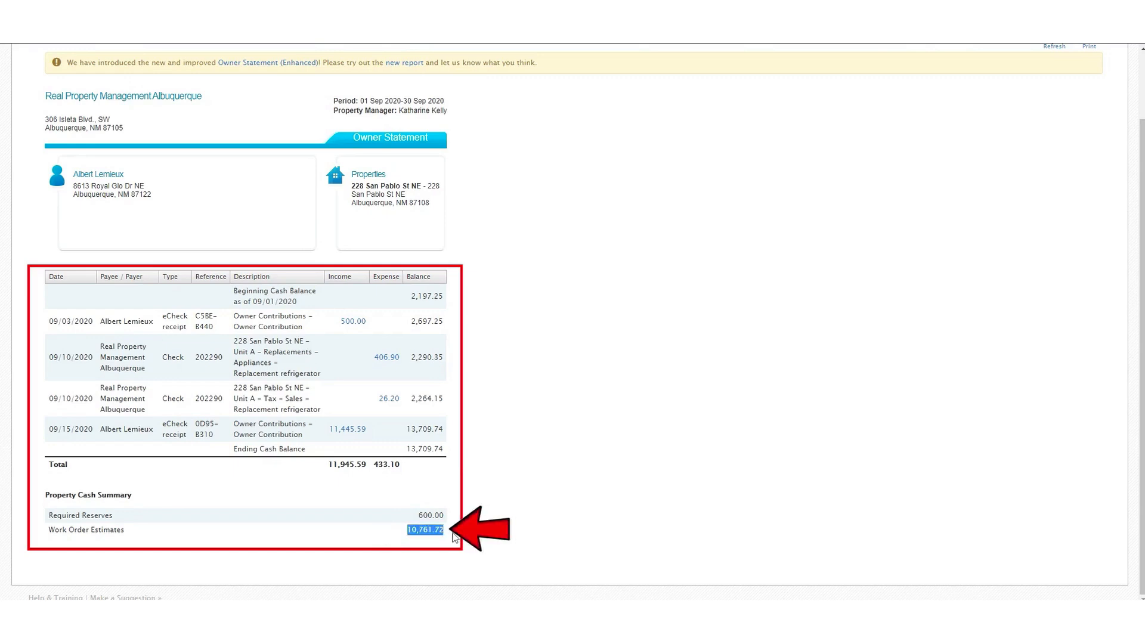
click(494, 535)
drag(417, 516, 454, 524)
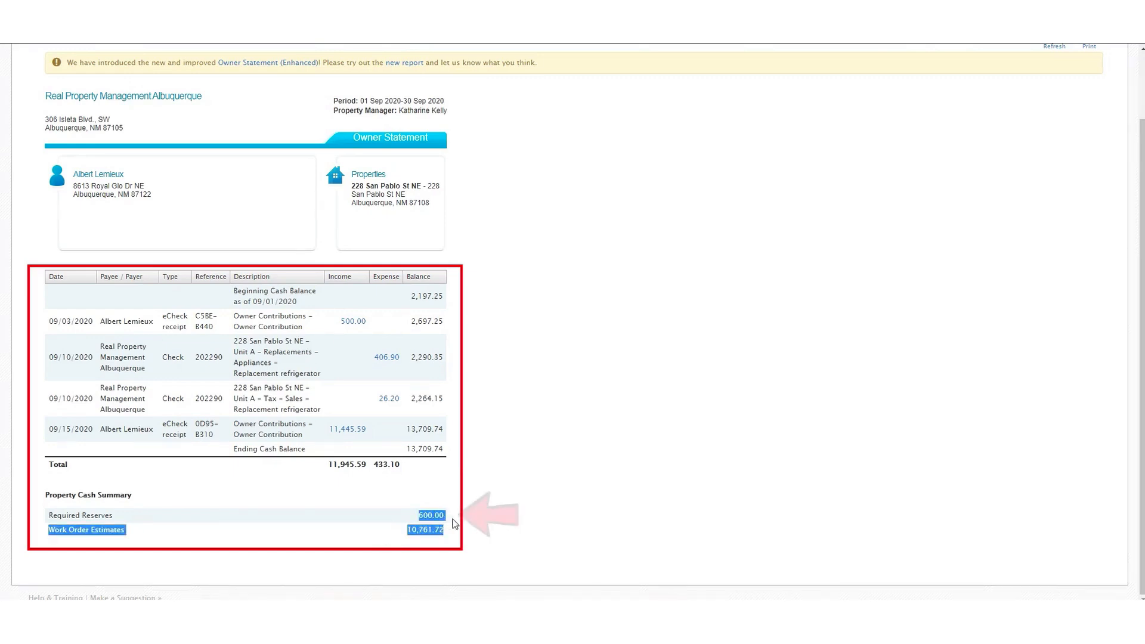
click(500, 527)
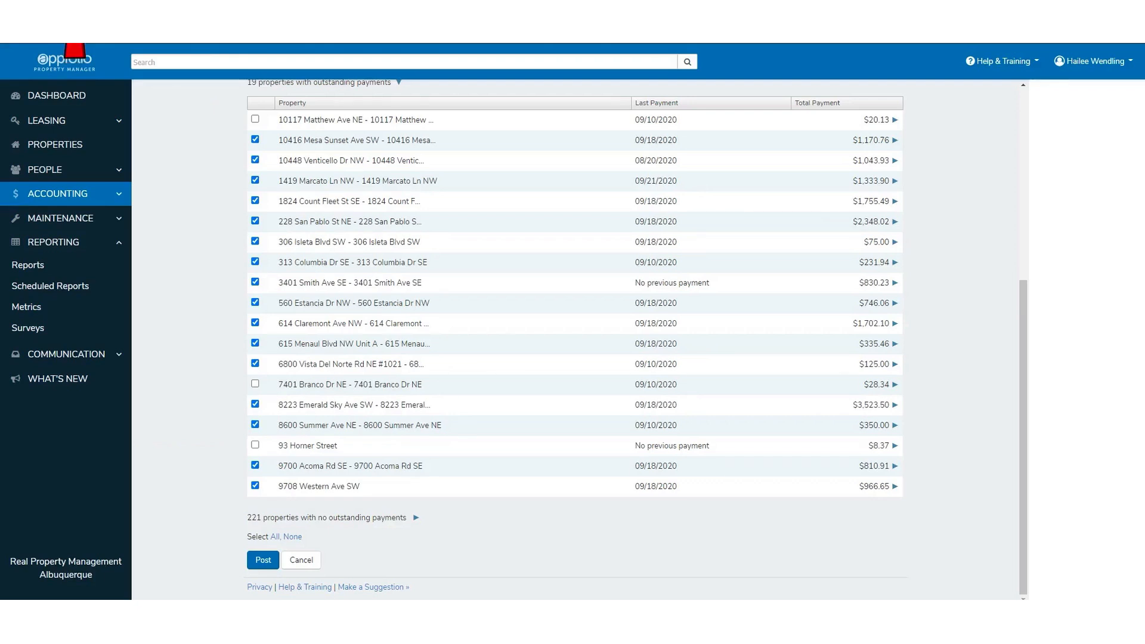
click(255, 222)
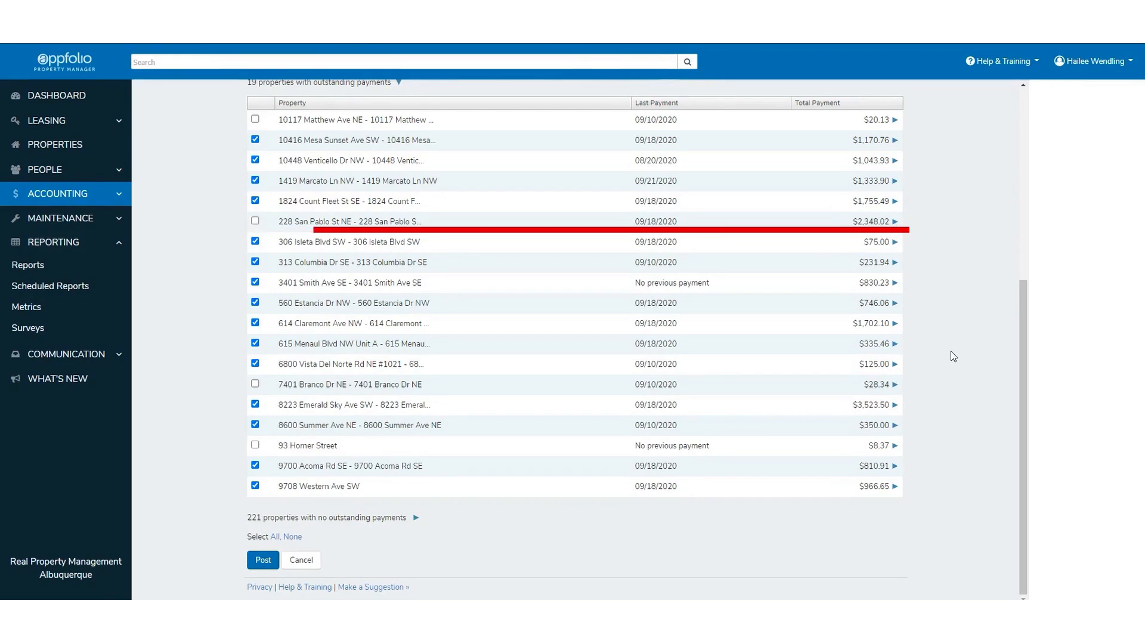
right_click(936, 256)
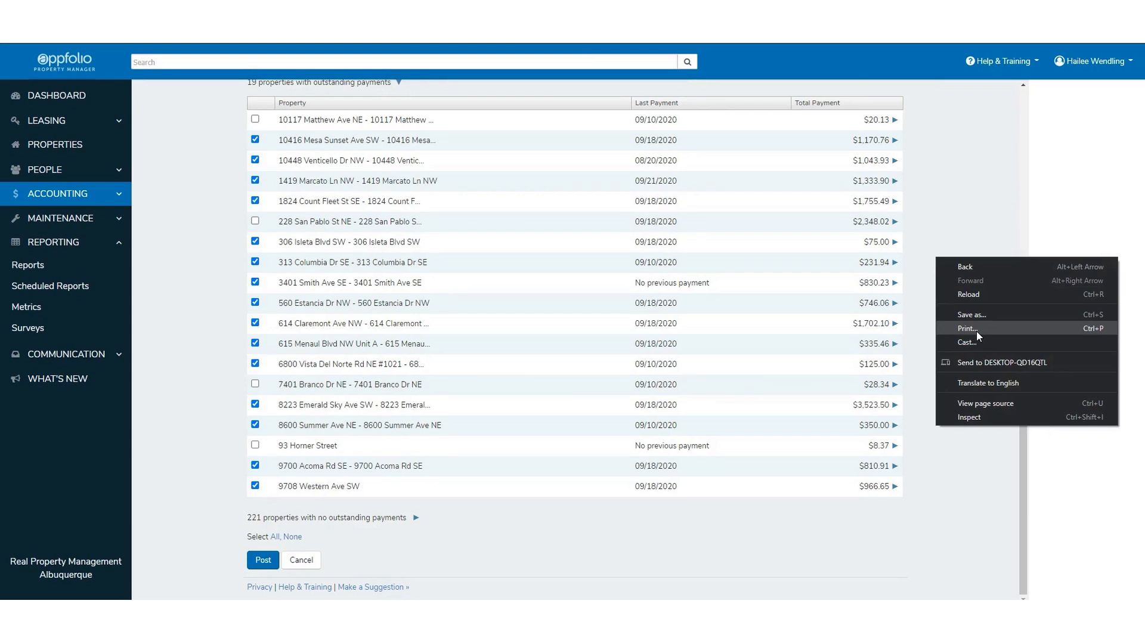
click(971, 217)
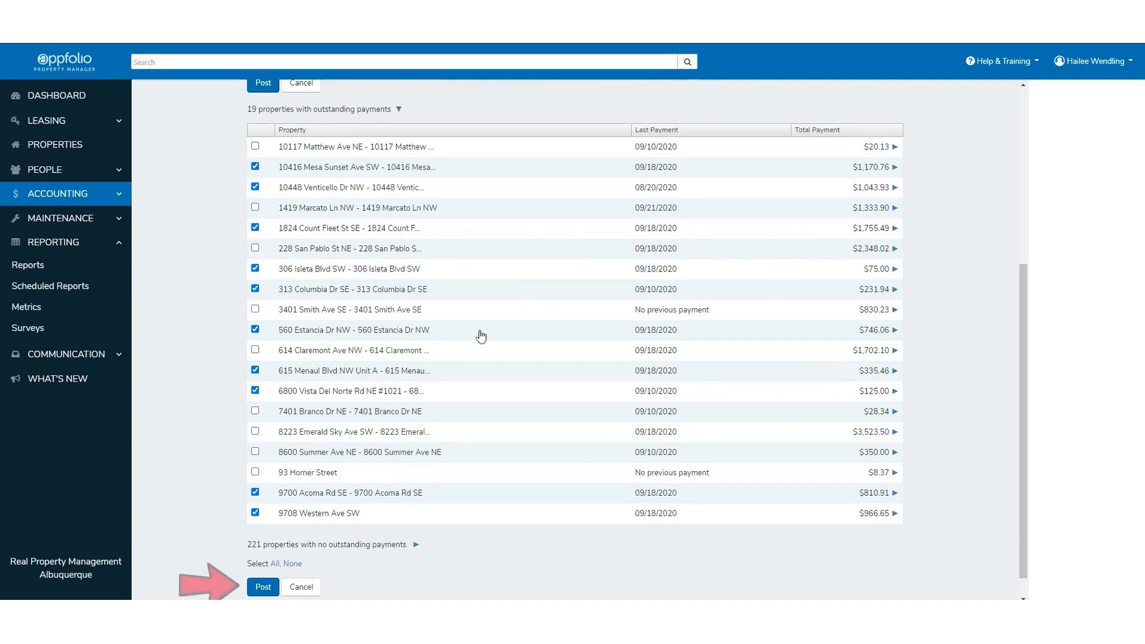
- Post the ten checked owner payments as bills, confirming despite unpaid management fees
click(262, 587)
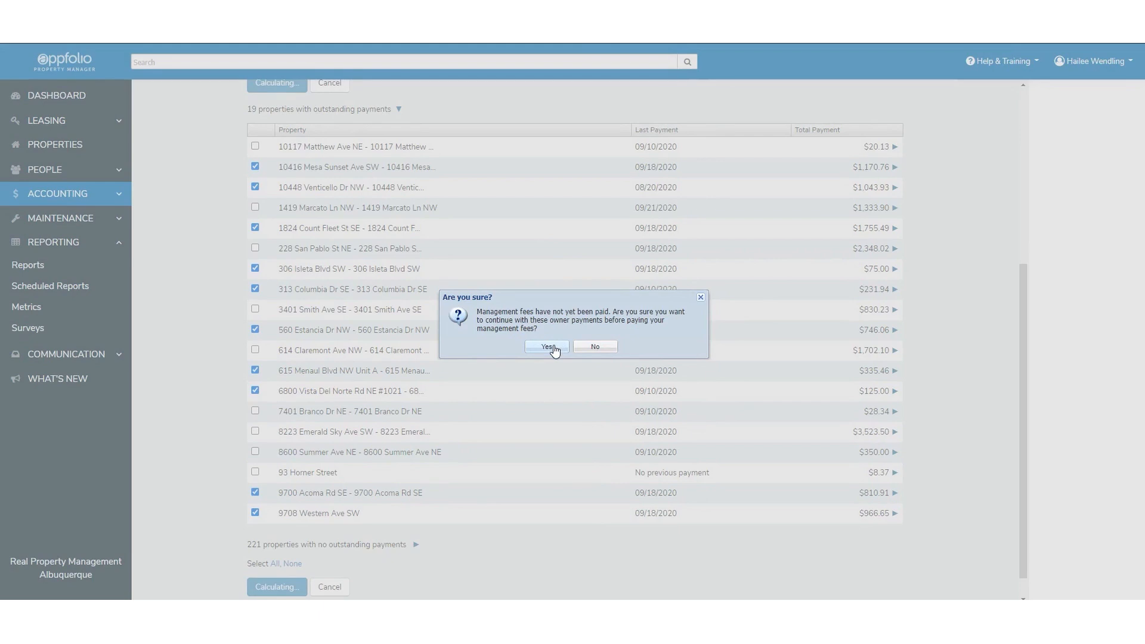
click(604, 349)
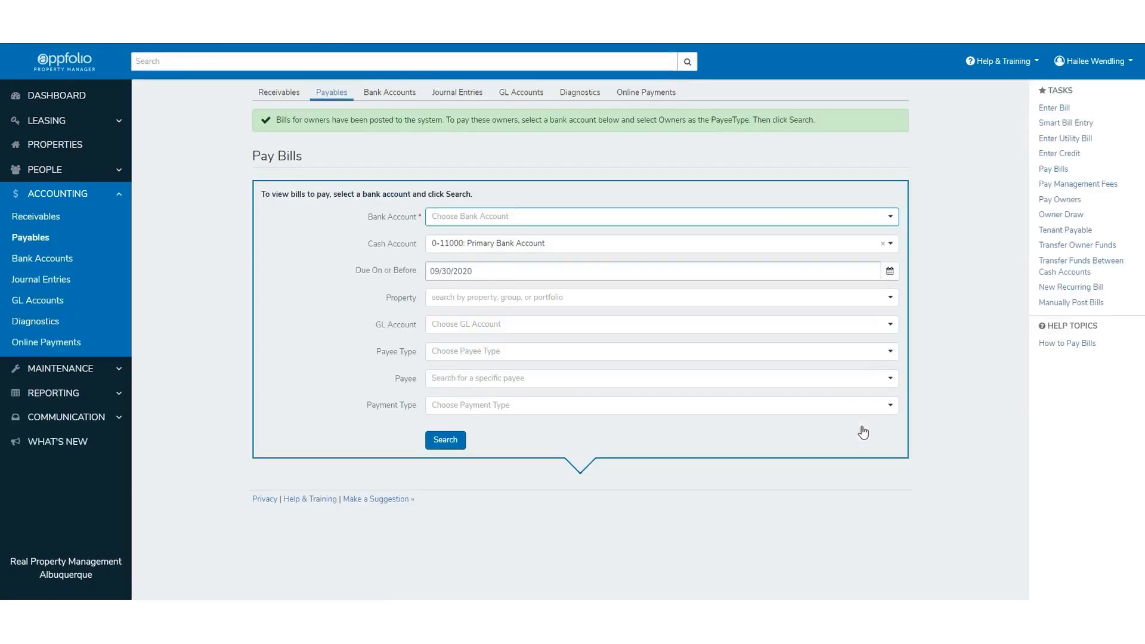
- Search Pay Bills for Owners payee bills across All MICR Bank Accounts
click(493, 216)
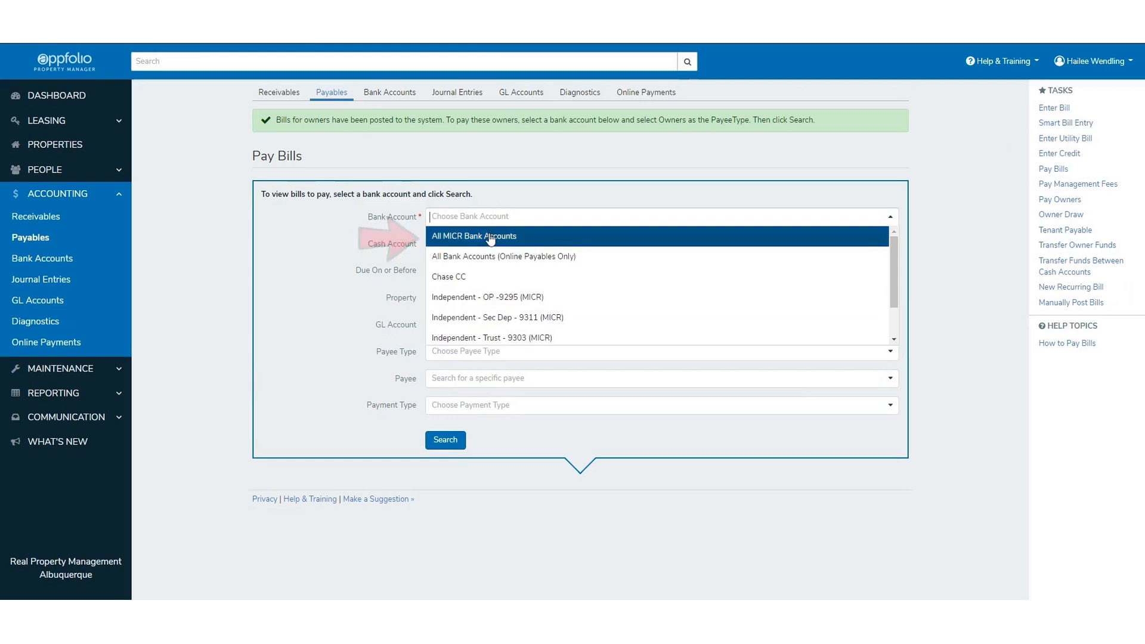
click(490, 236)
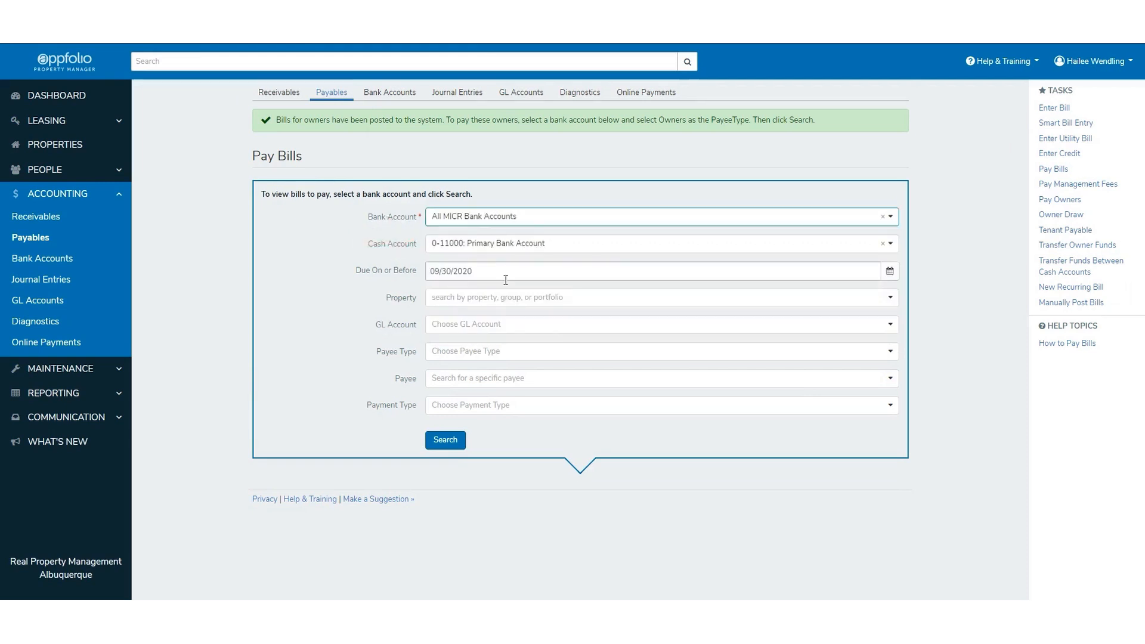
click(457, 357)
click(455, 387)
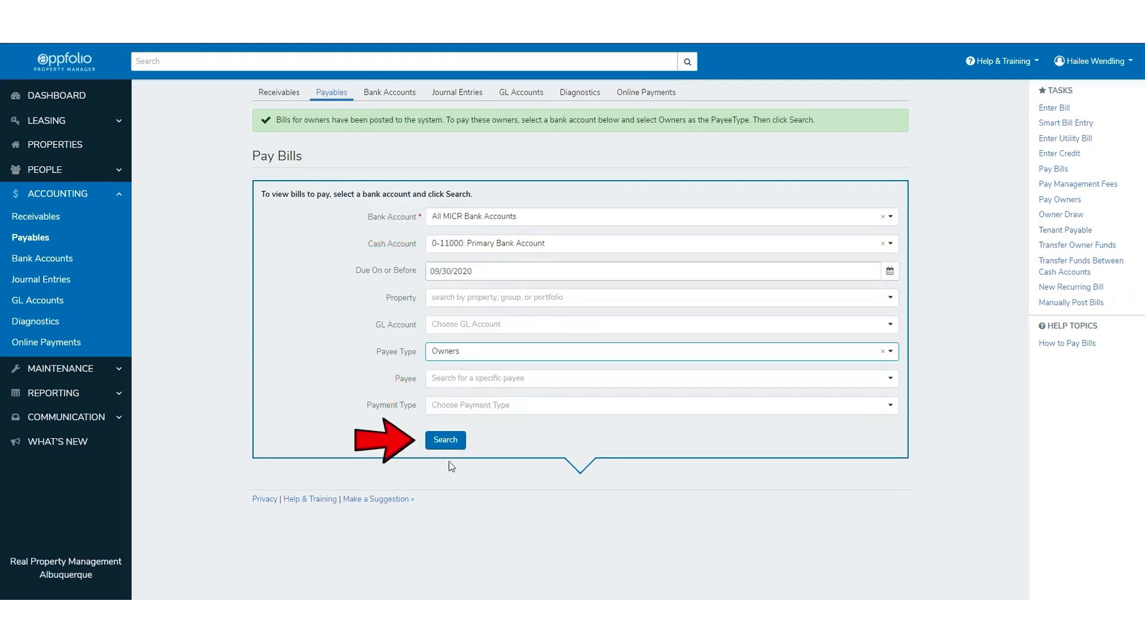
click(447, 441)
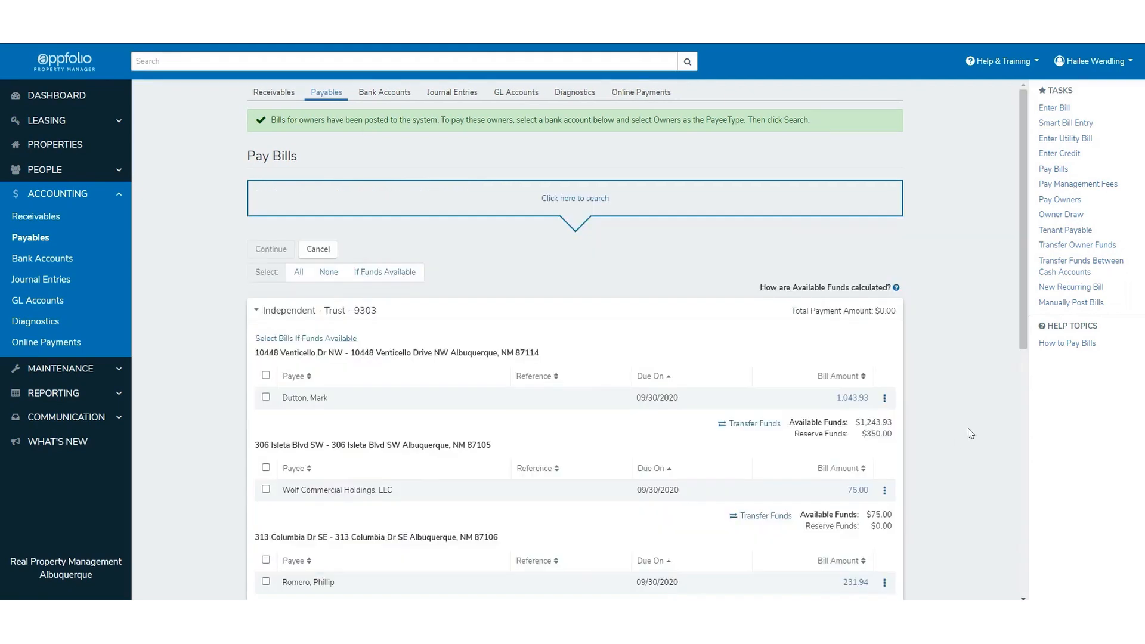
scroll(970, 434, down, 2)
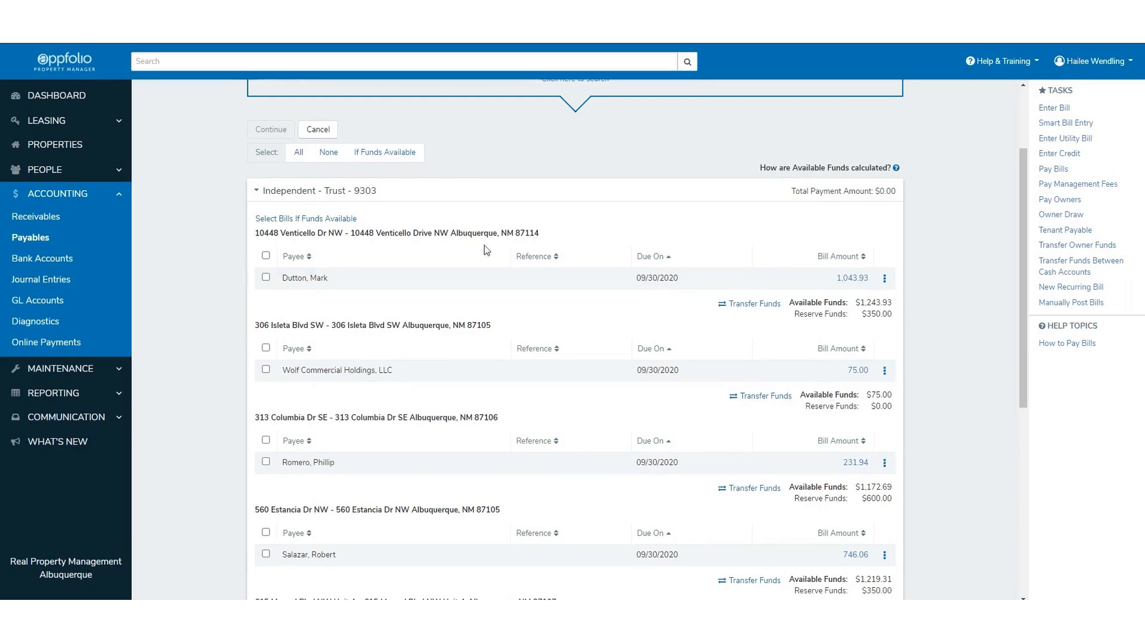
- Select every owner bill with funds available, bringing the total payment to $3,368.30
click(398, 158)
scroll(949, 462, down, 6)
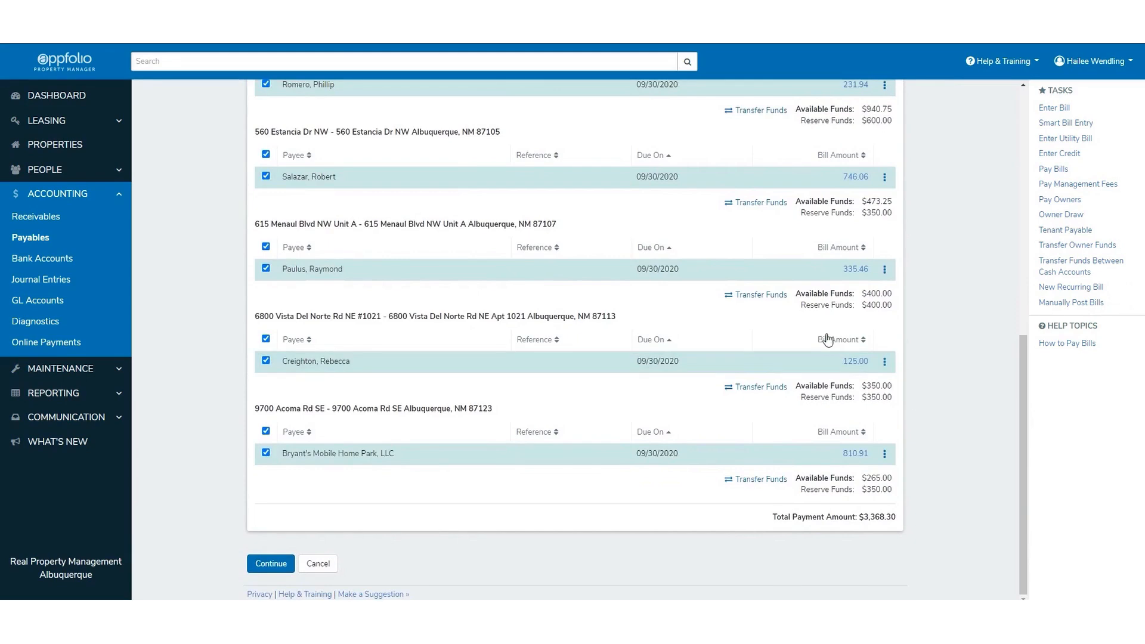
scroll(978, 427, up, 6)
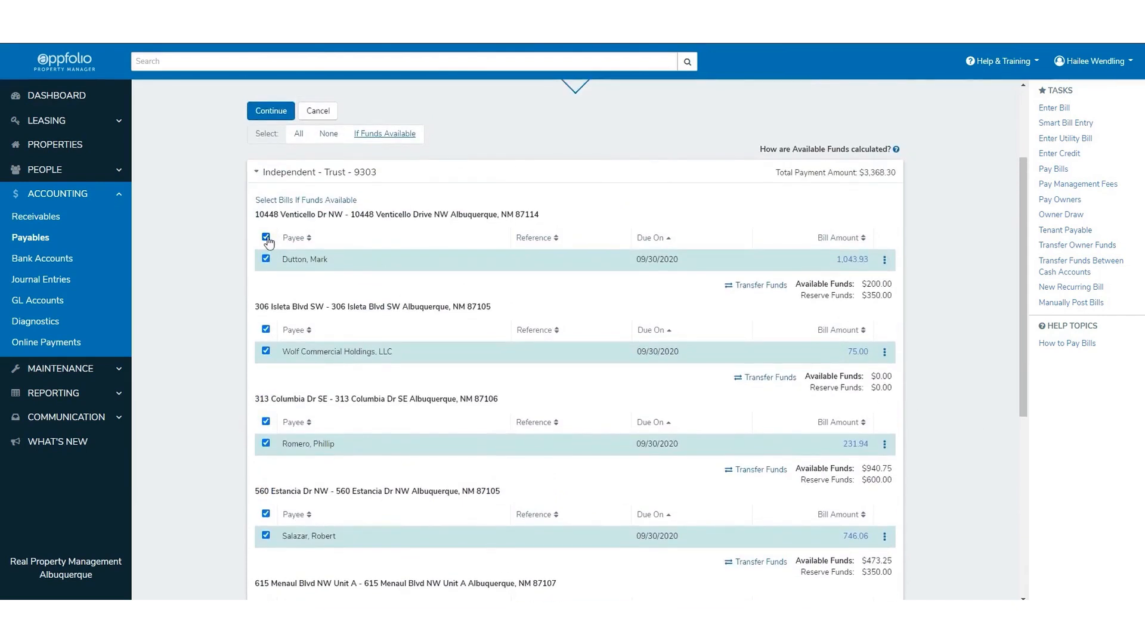
- Print the selected owner bills page, then continue to the eChecks review
right_click(540, 141)
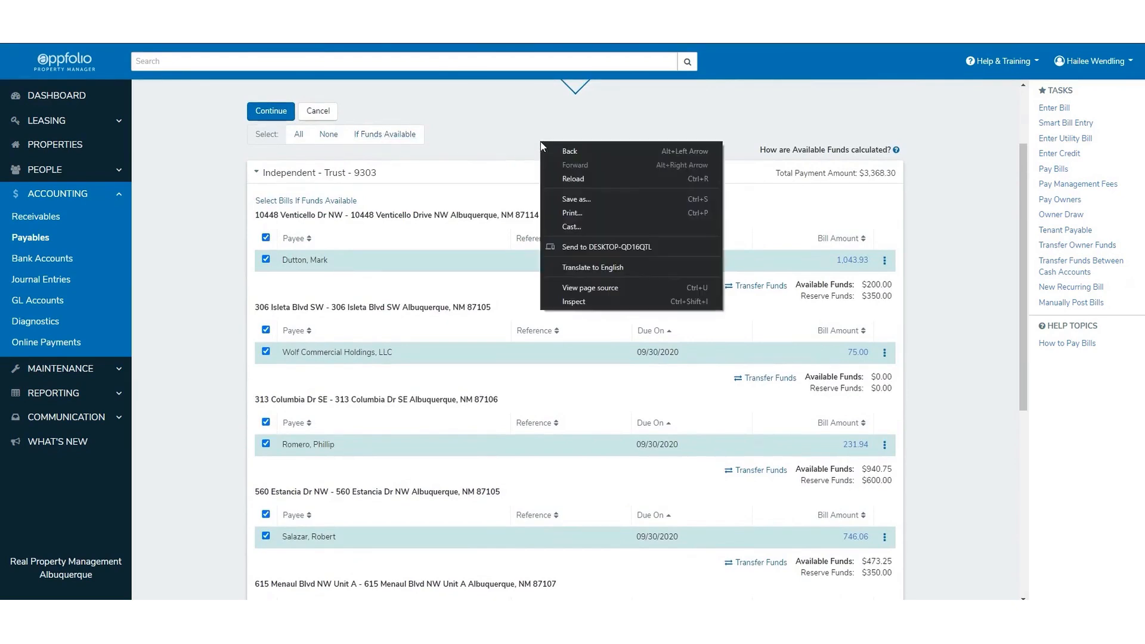
click(588, 213)
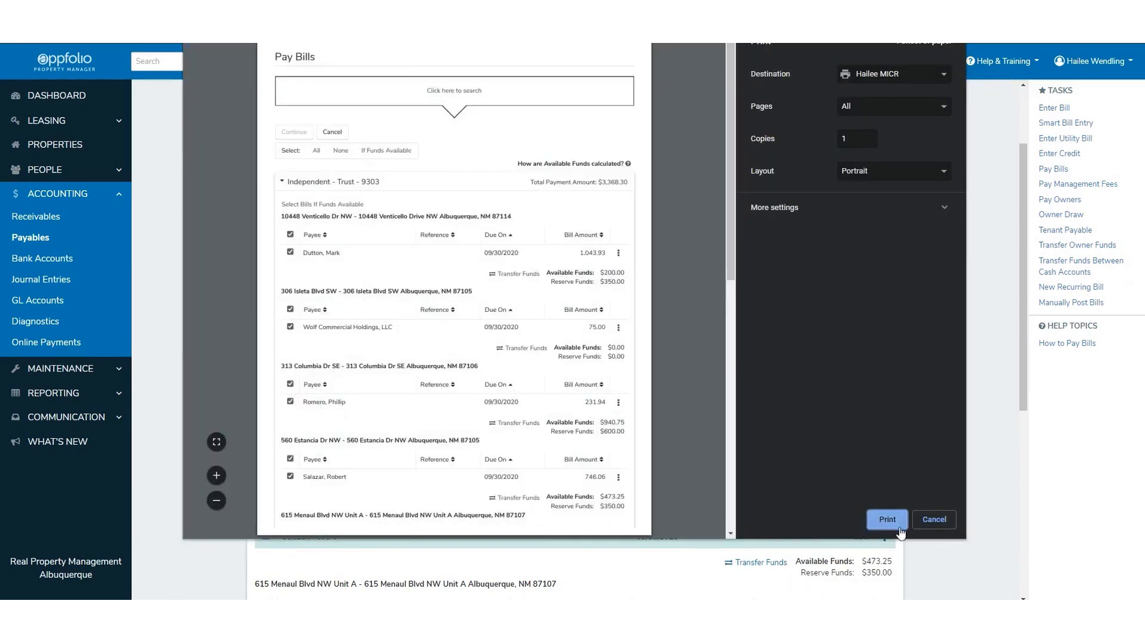
click(894, 524)
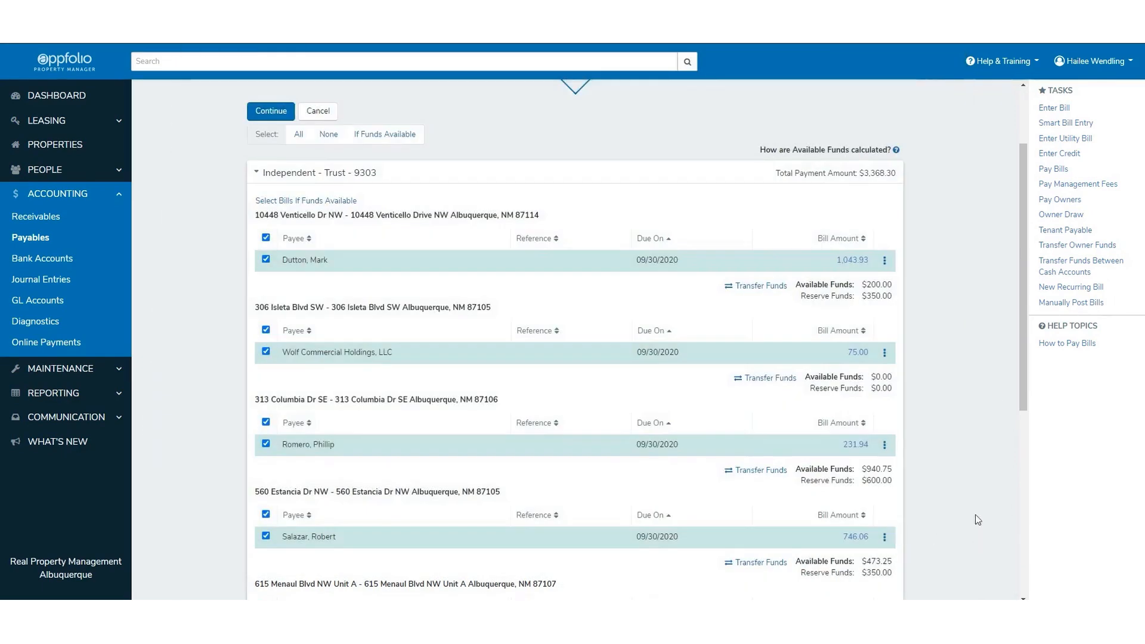
scroll(930, 477, down, 6)
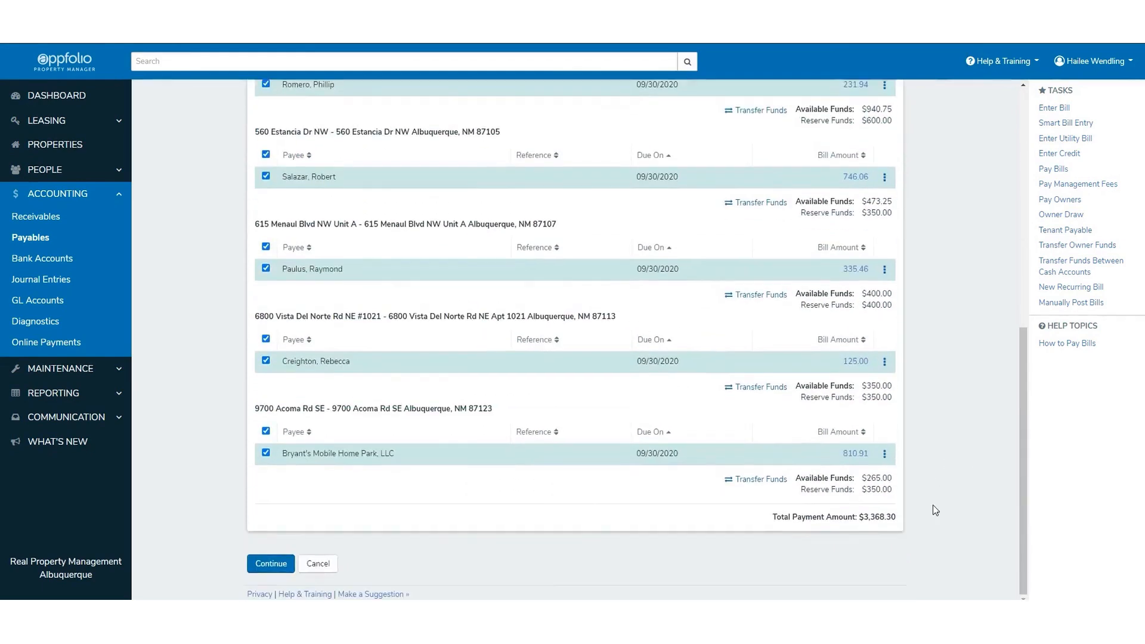
click(271, 563)
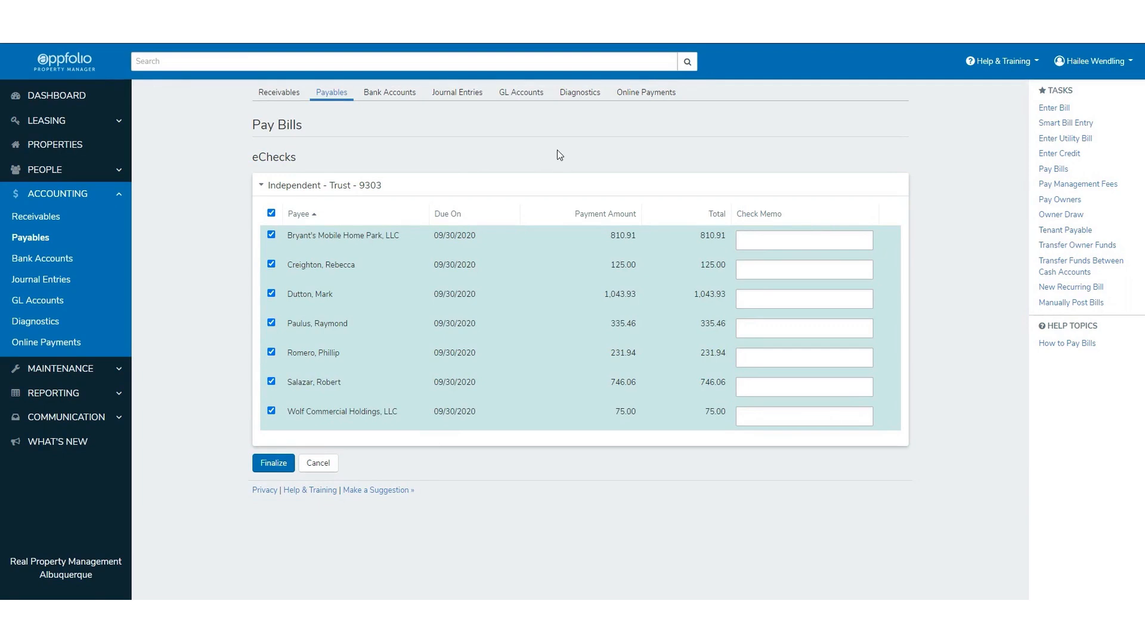
- Print the seven-payment eChecks review page and finalize the eCheck payments
right_click(551, 148)
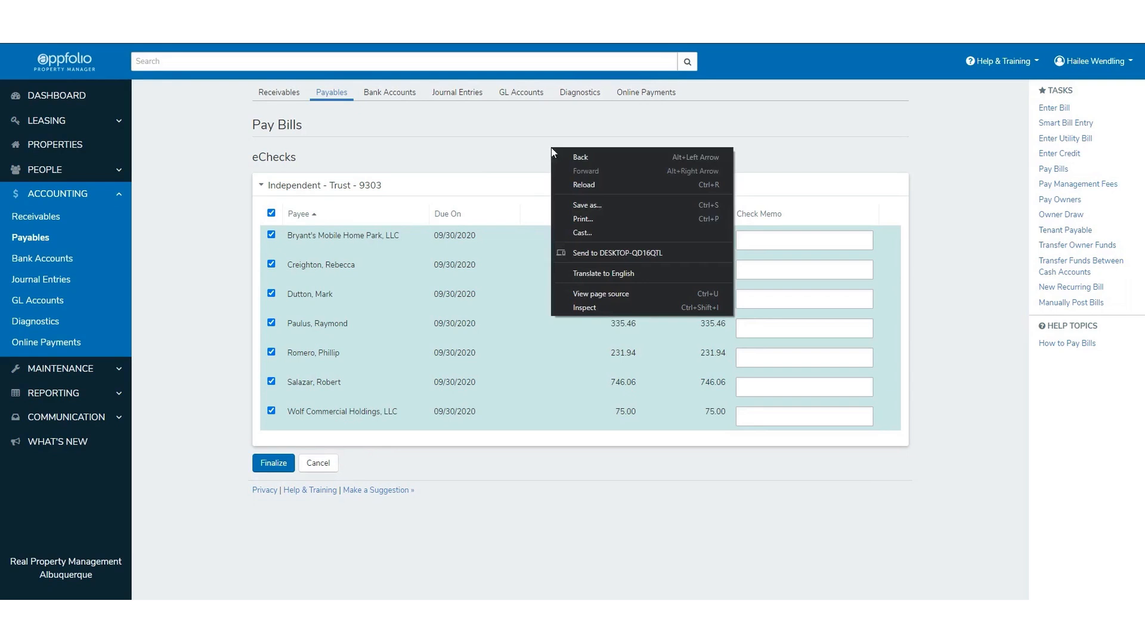
click(592, 219)
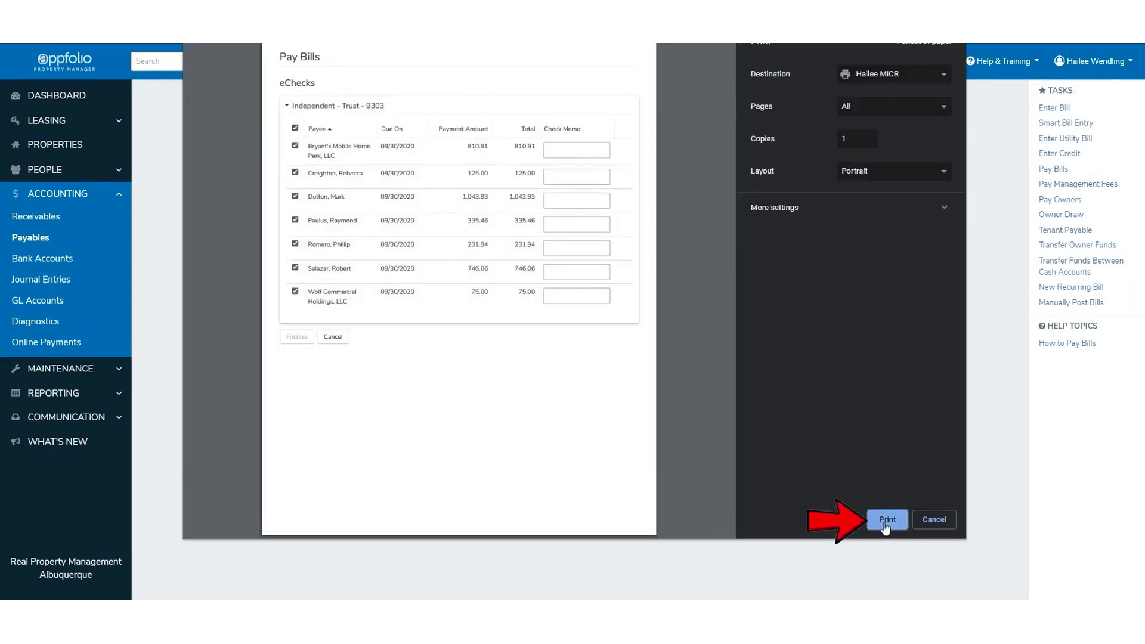
click(886, 520)
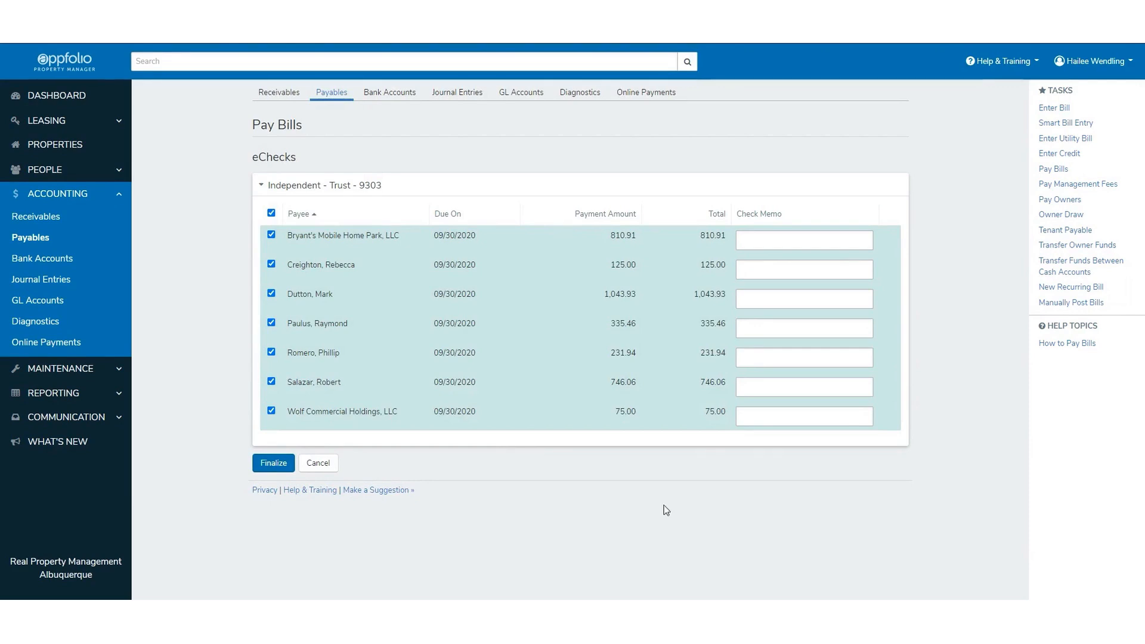
click(273, 466)
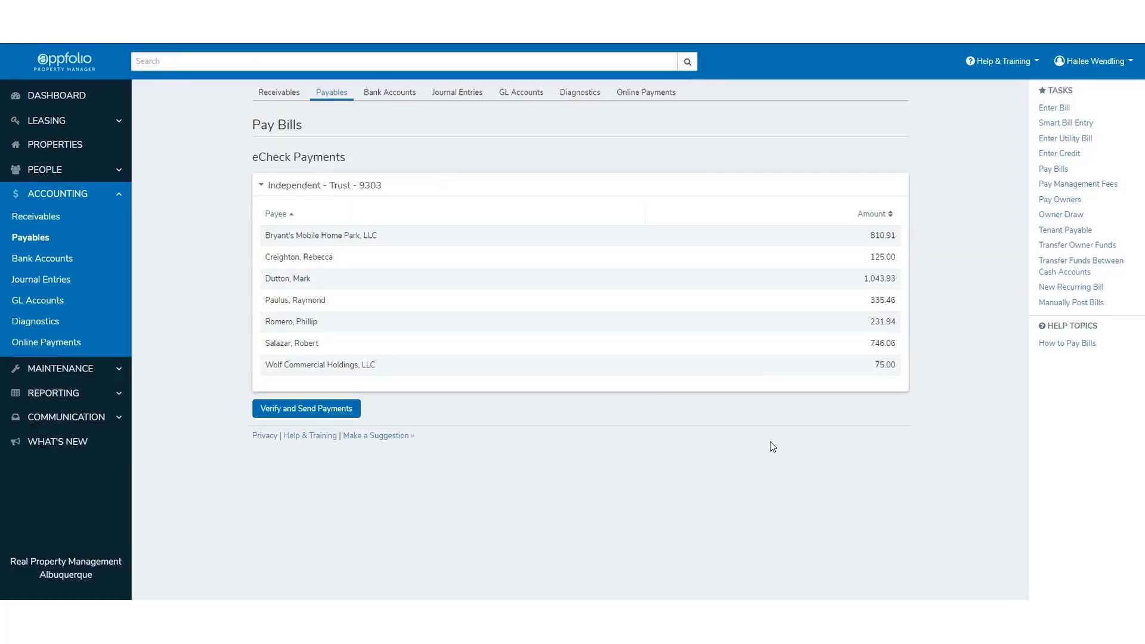
- Enter the texted verification code and send the seven eCheck owner payments
click(315, 410)
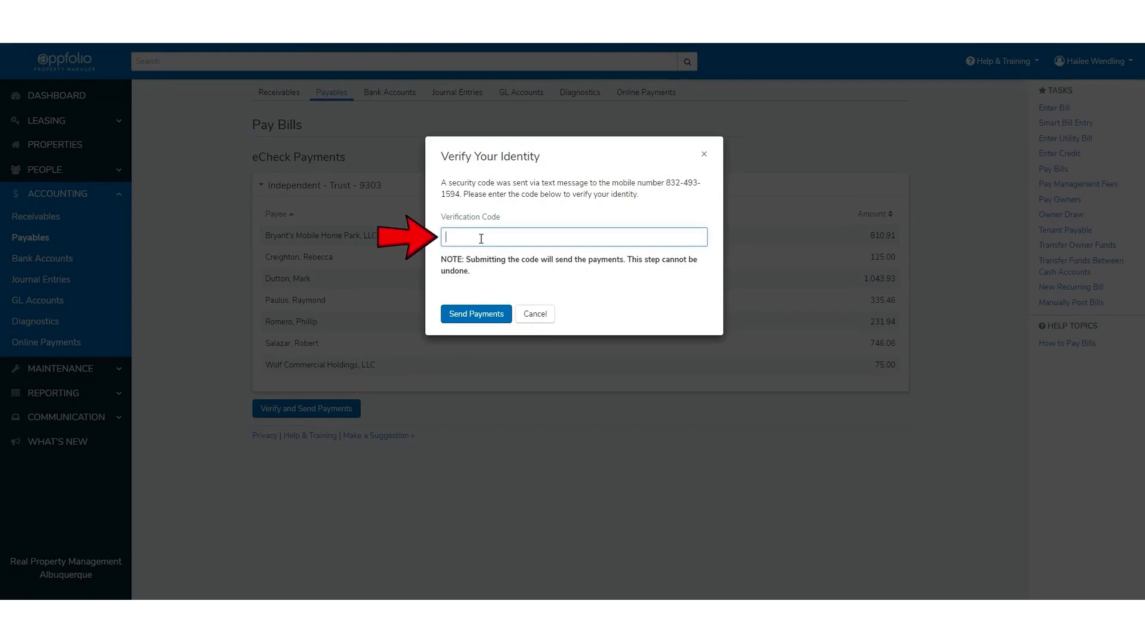
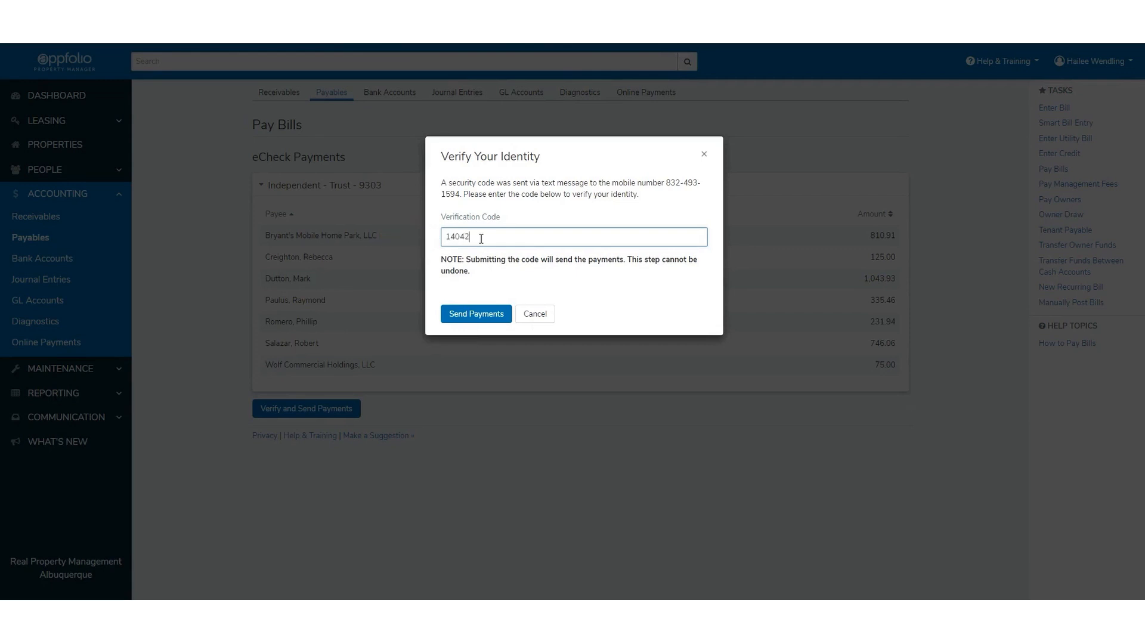
click(498, 321)
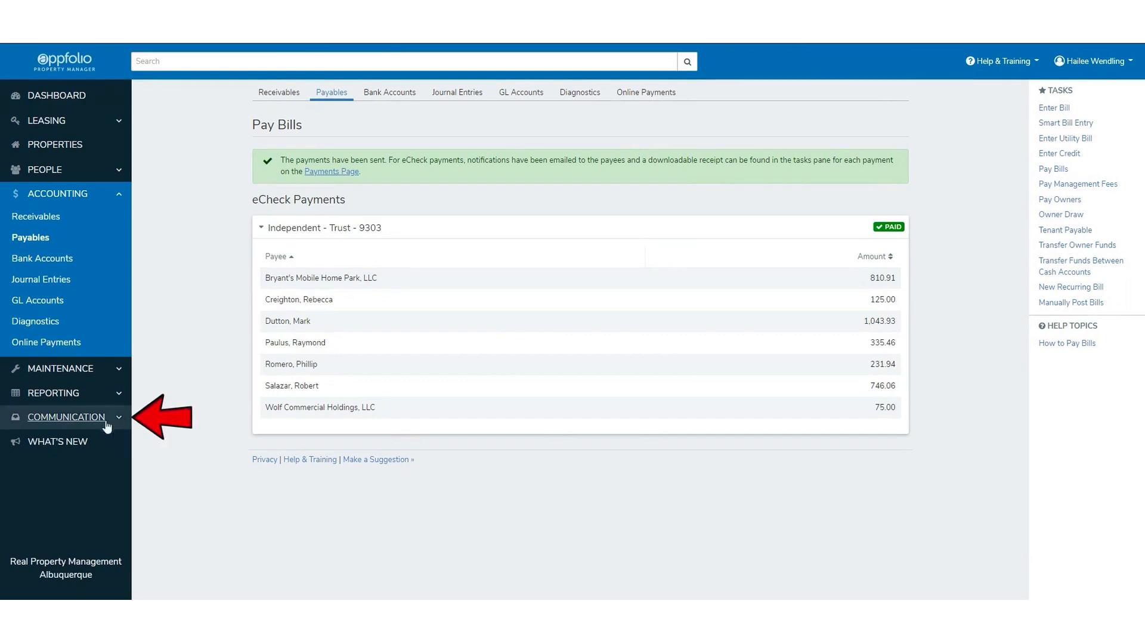
- Go through Communication > Letters to Send Owner Packets for 09/01/2020–09/30/2020
click(57, 418)
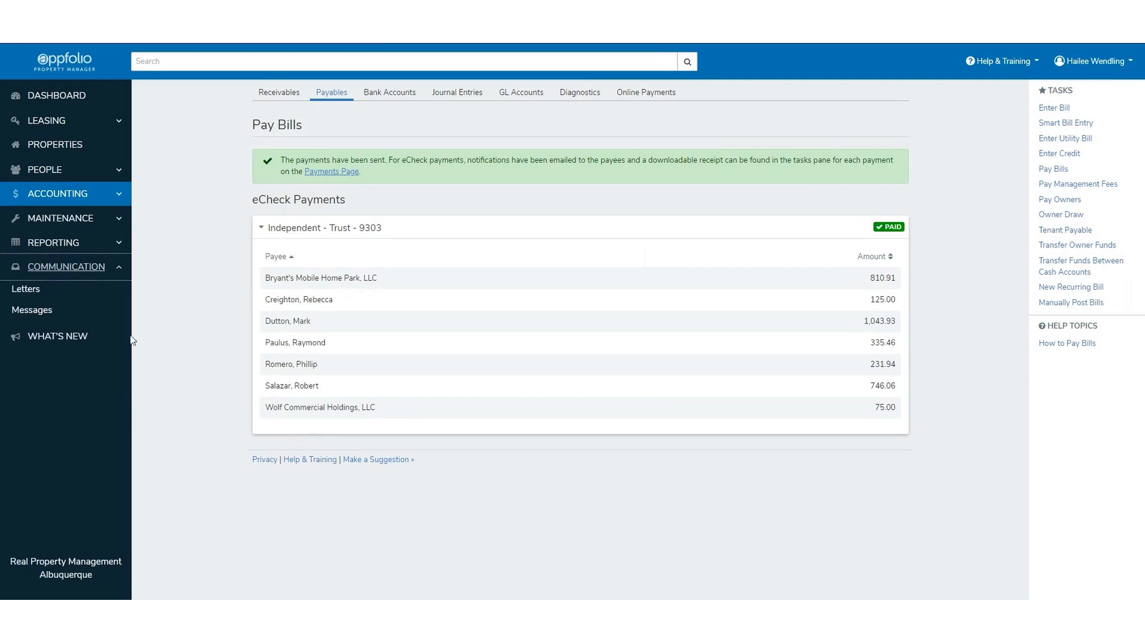
click(32, 294)
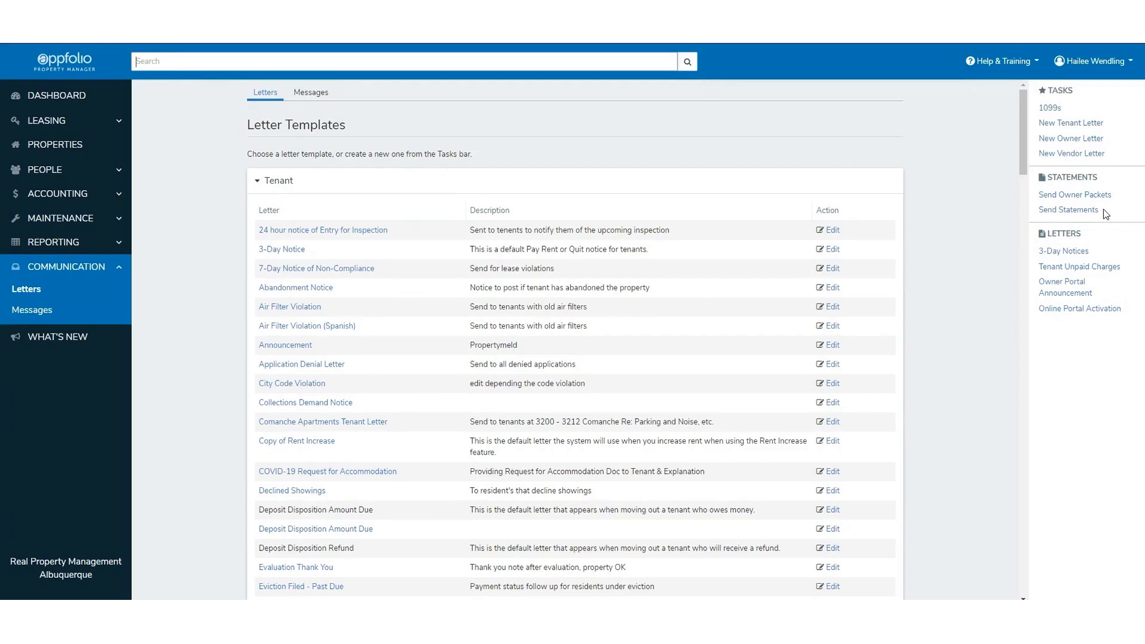
click(1067, 197)
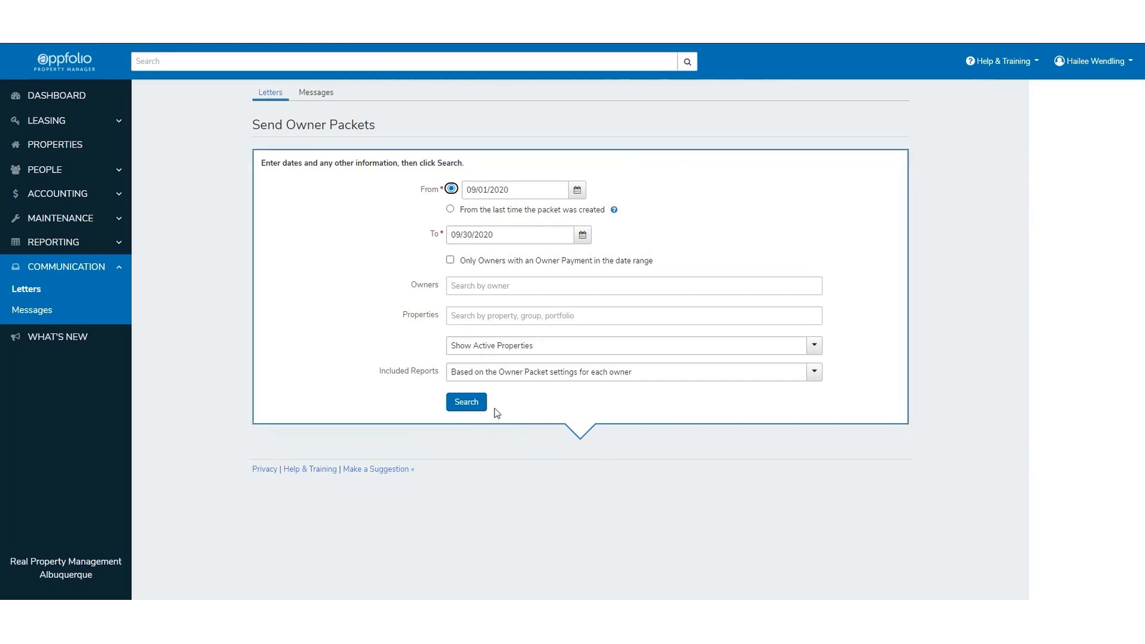
- Find the September owner packets and email all 189 of them to owners
click(468, 402)
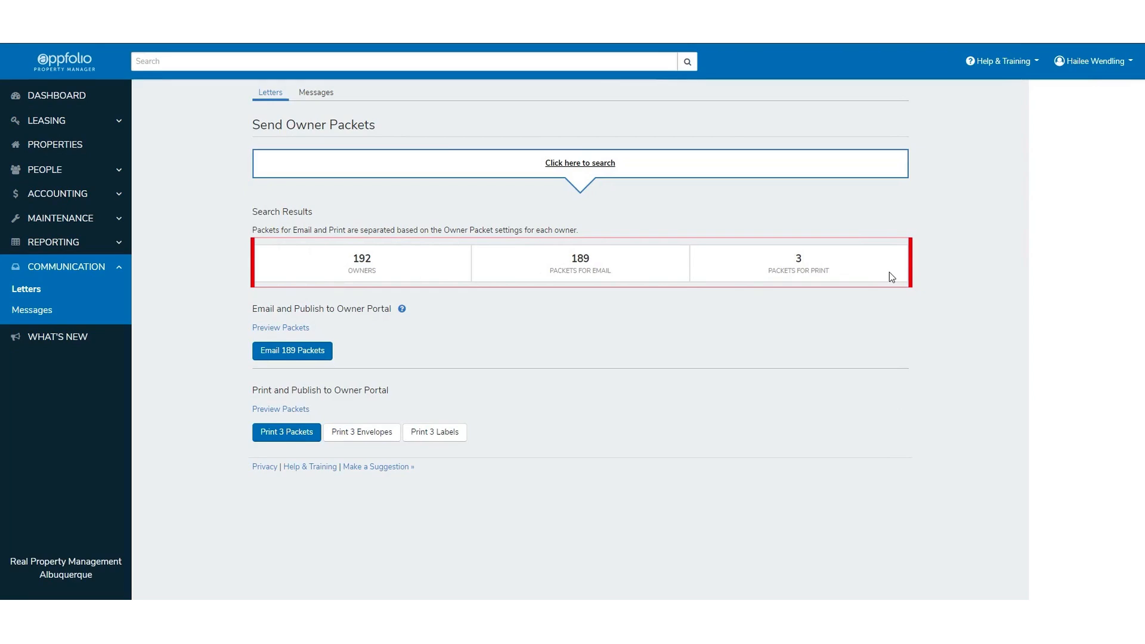
click(298, 352)
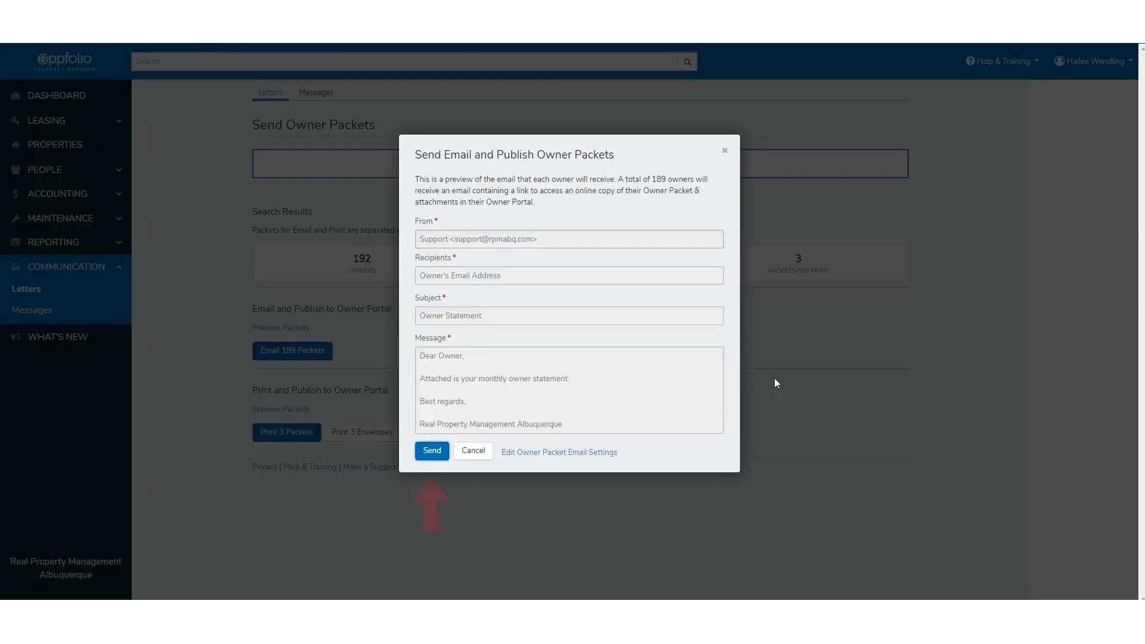
click(432, 451)
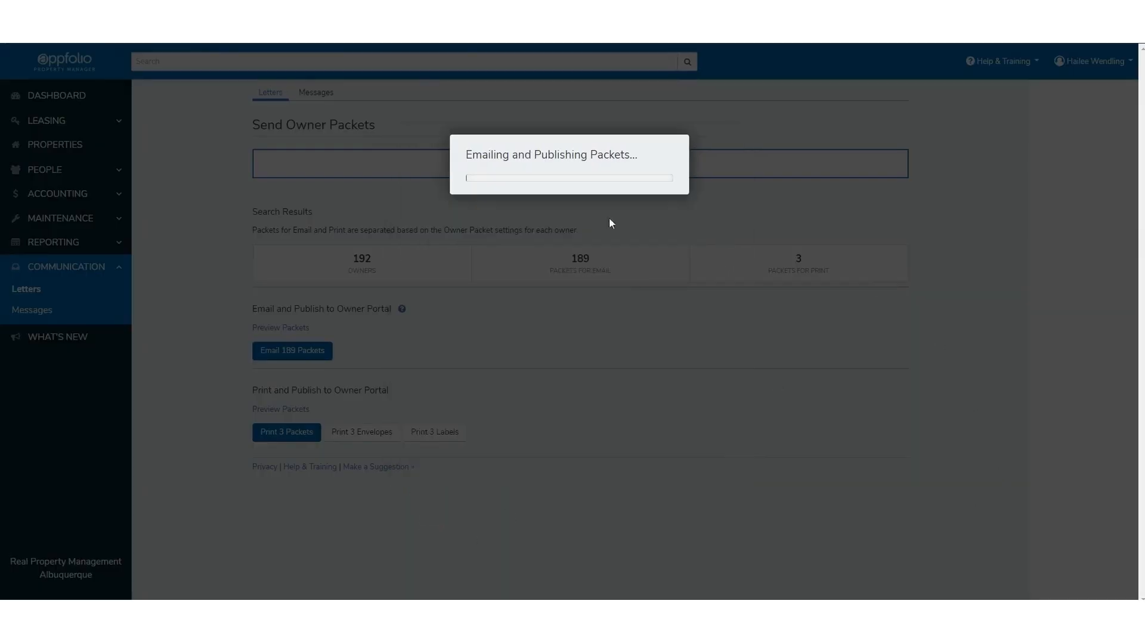